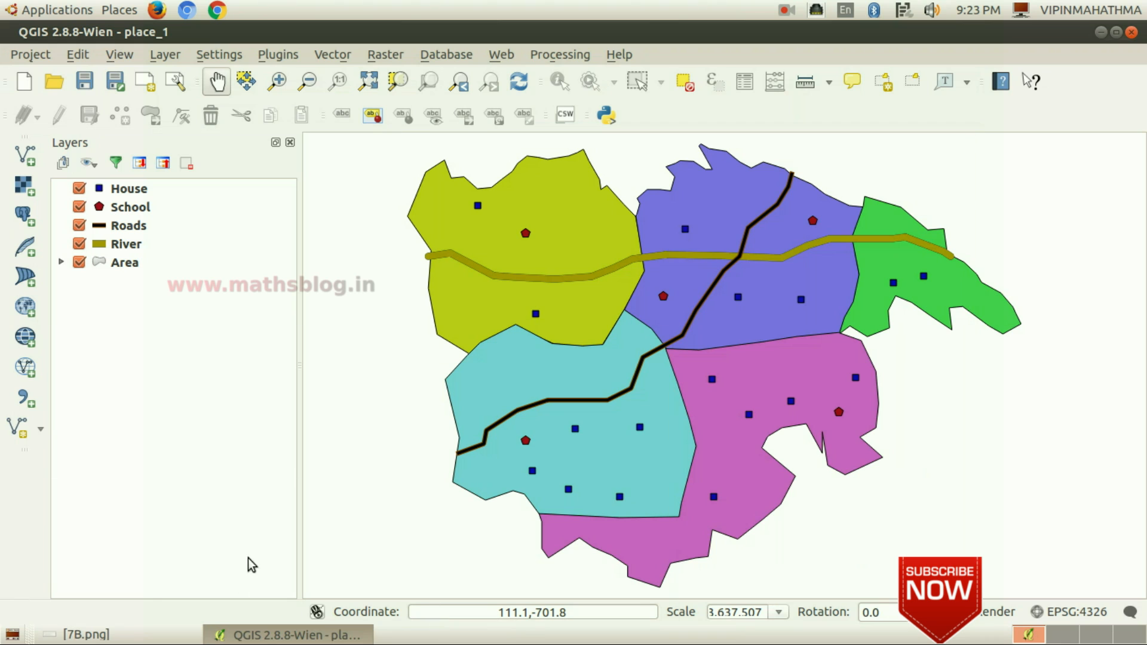
Step: Start editing the River layer and draw a second river line from west to east across the two southern areas
click(132, 241)
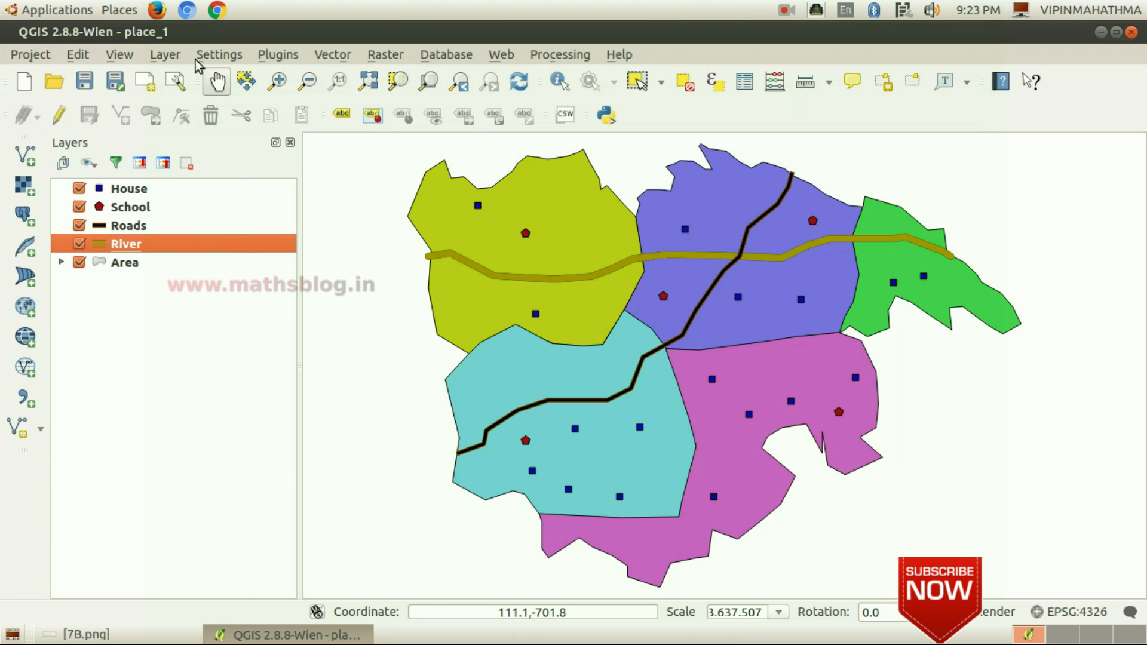
click(59, 117)
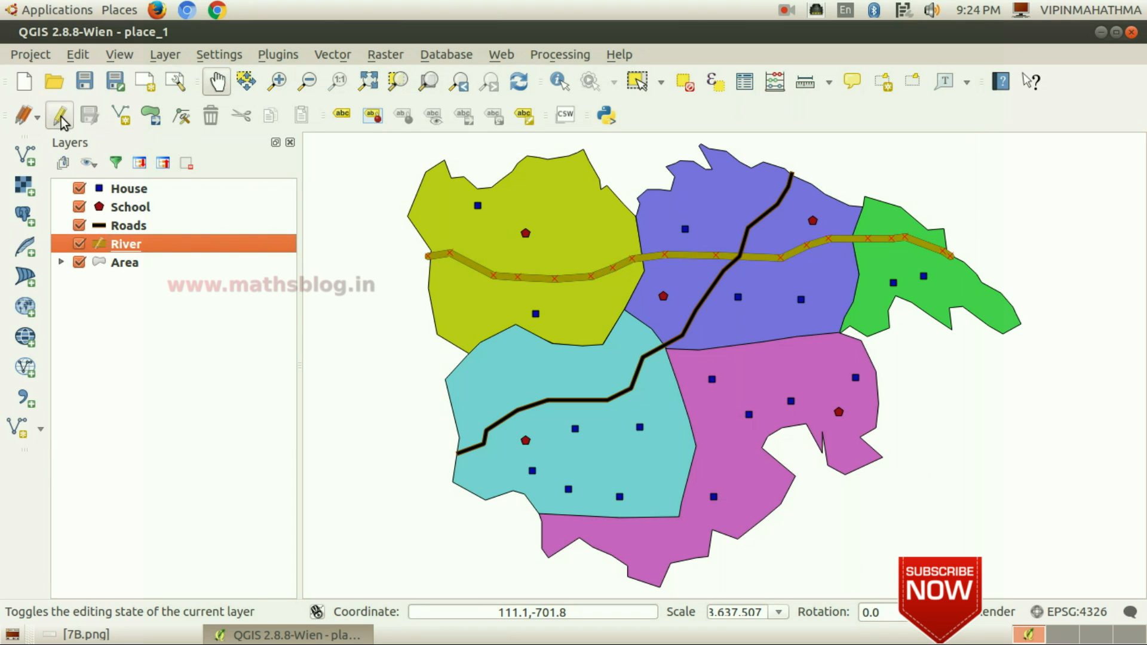
click(121, 113)
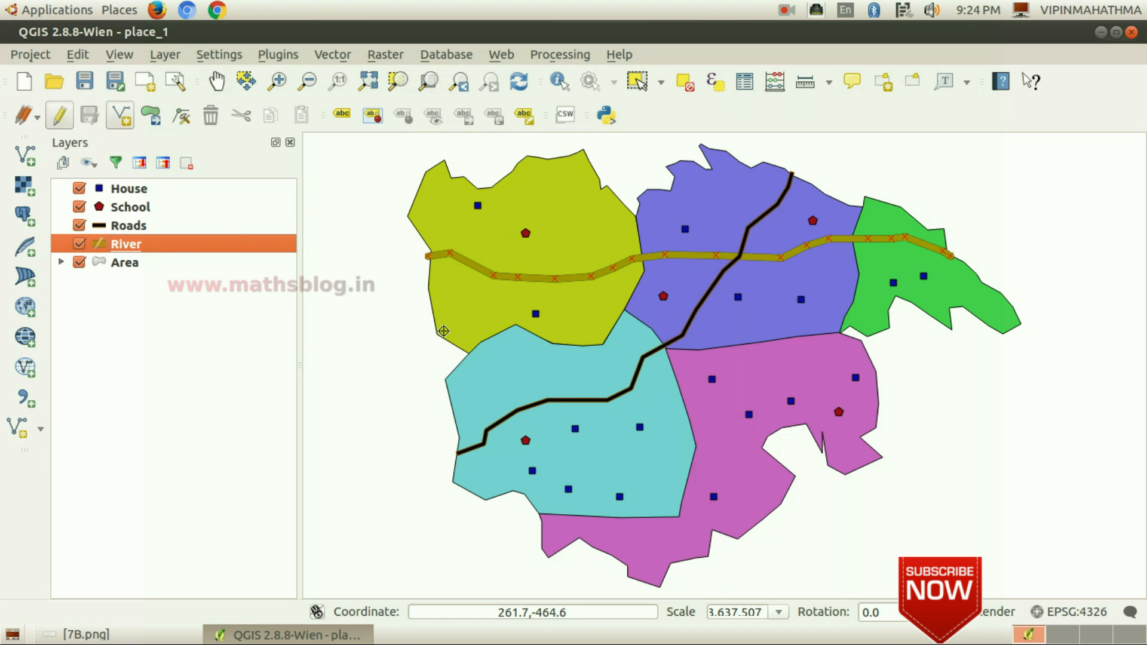
click(449, 393)
click(505, 378)
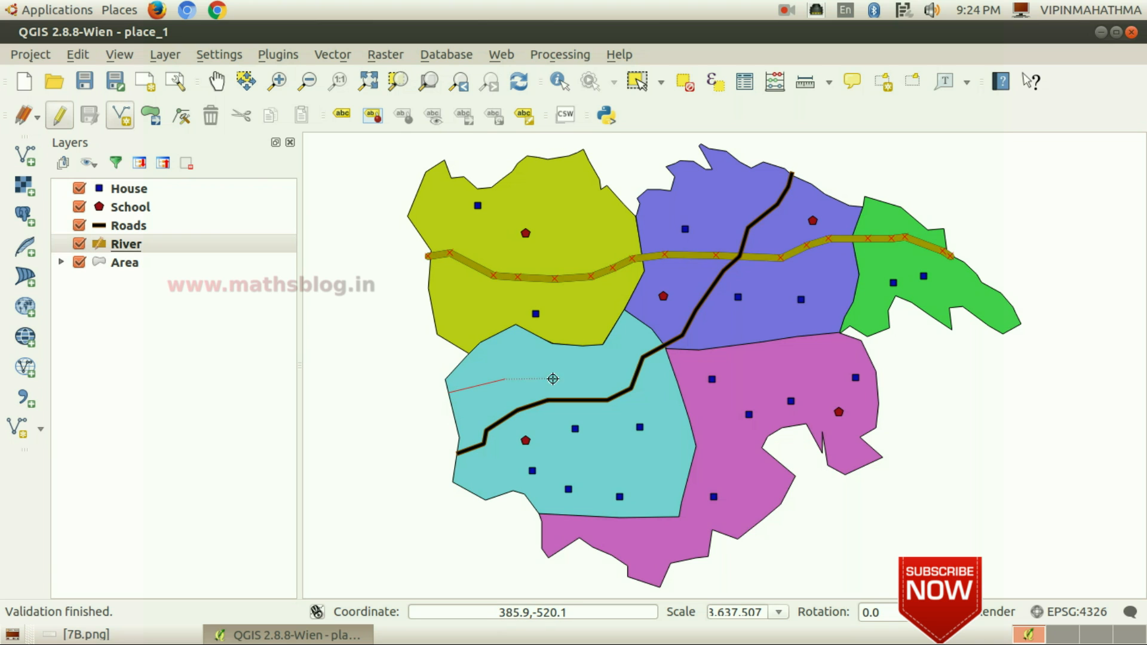
click(593, 383)
click(685, 404)
click(761, 398)
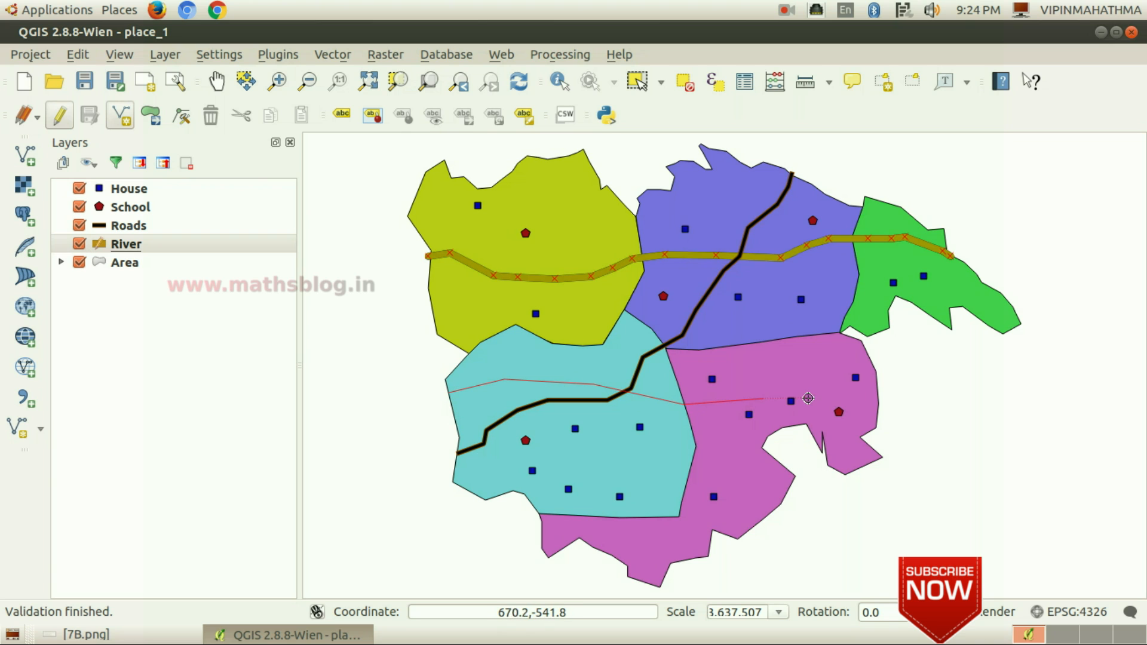
click(828, 409)
click(865, 469)
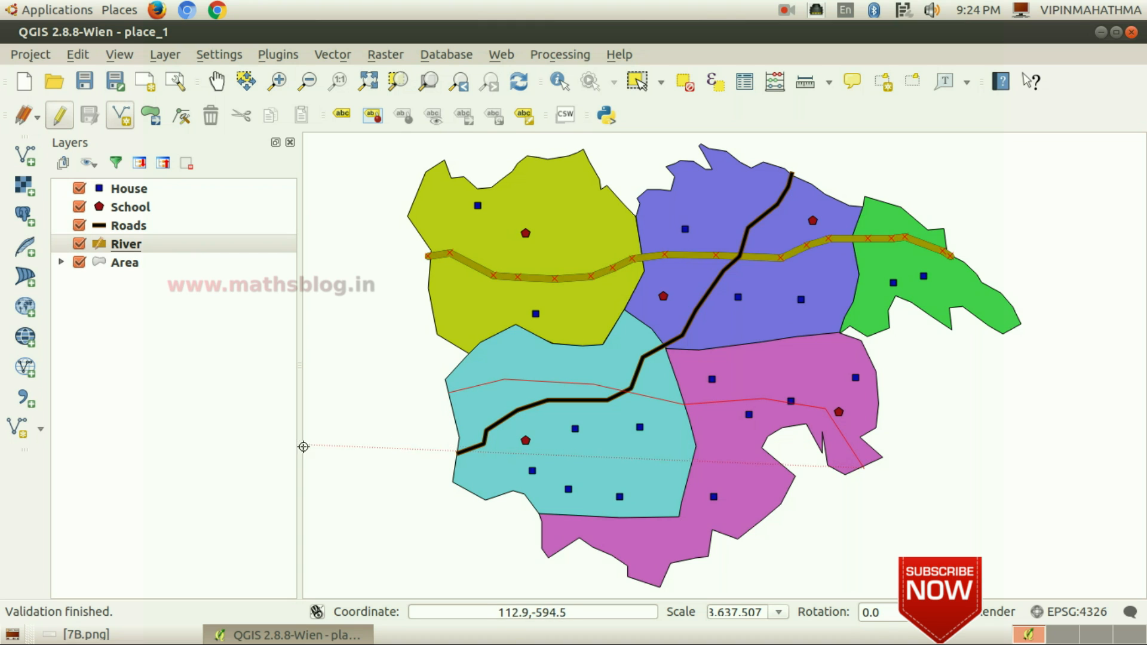
right_click(864, 468)
Step: Give the new river feature the id 2 and a Length of 120
text(2)
click(558, 374)
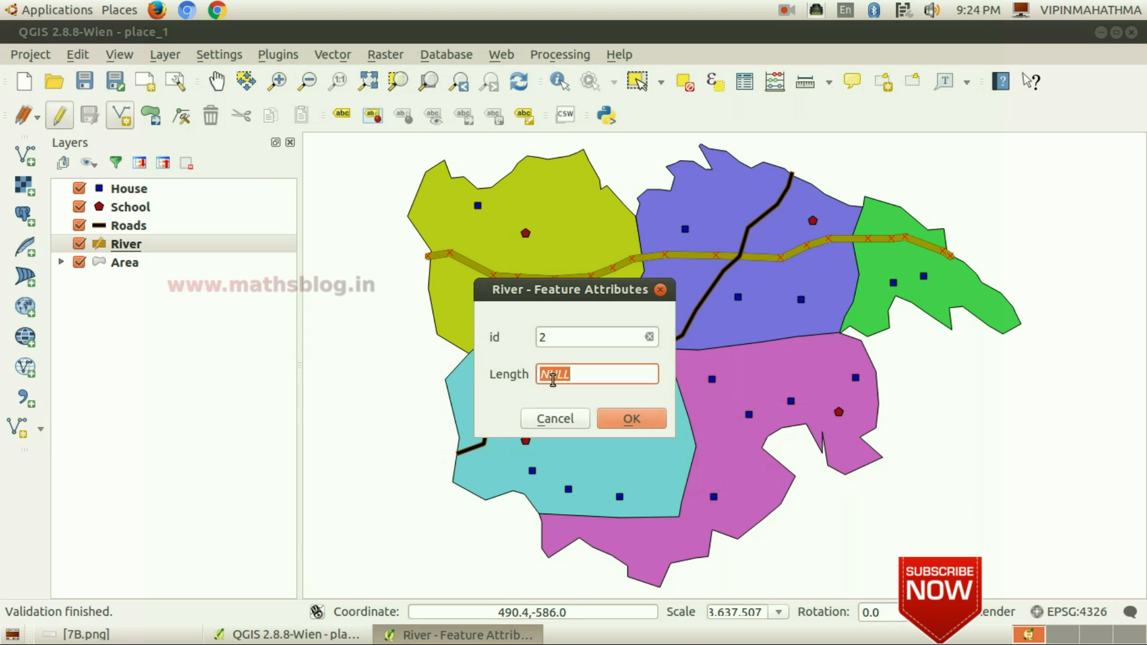
text(120)
click(625, 417)
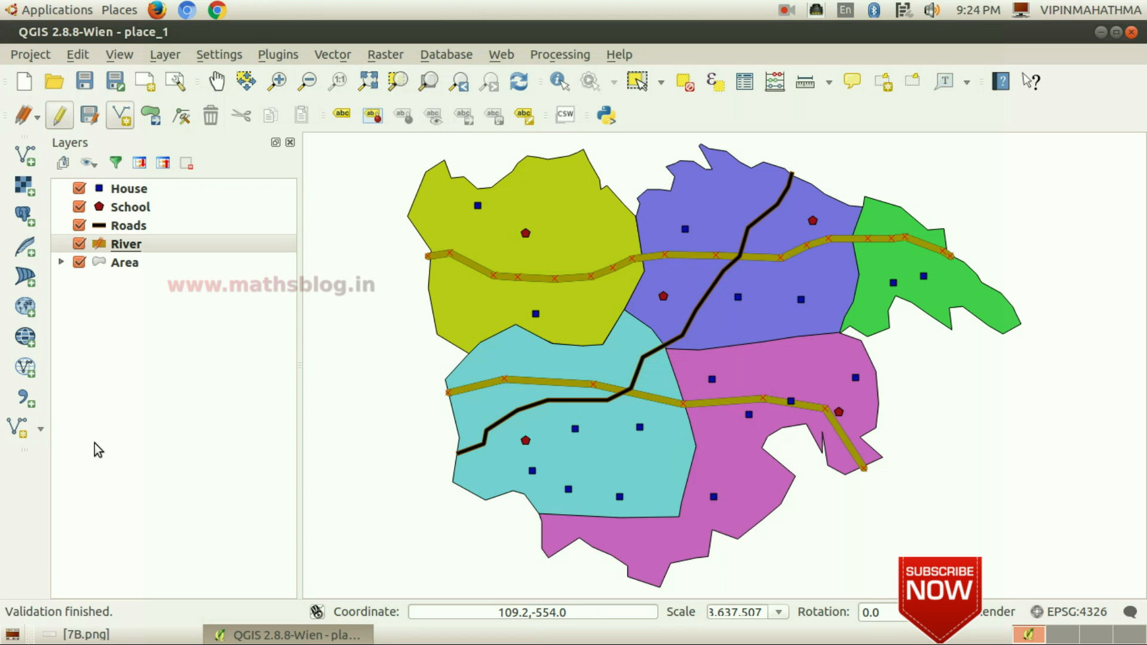
Step: Check the task instructions in 7B.png and hide the House and School layers on the map
click(41, 627)
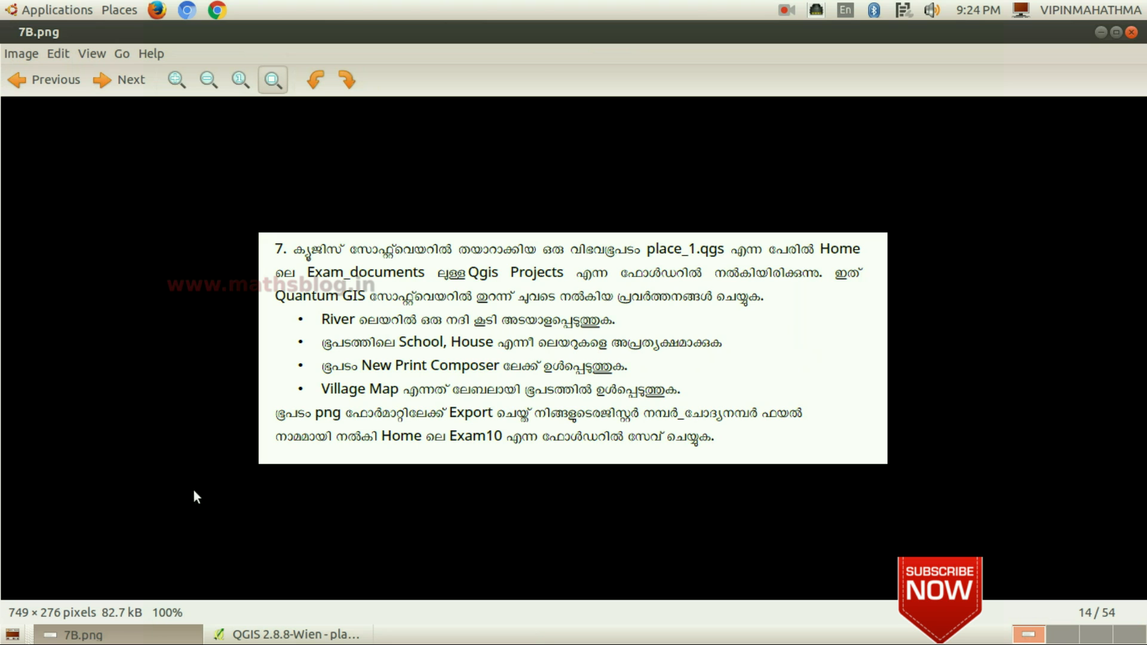
click(150, 638)
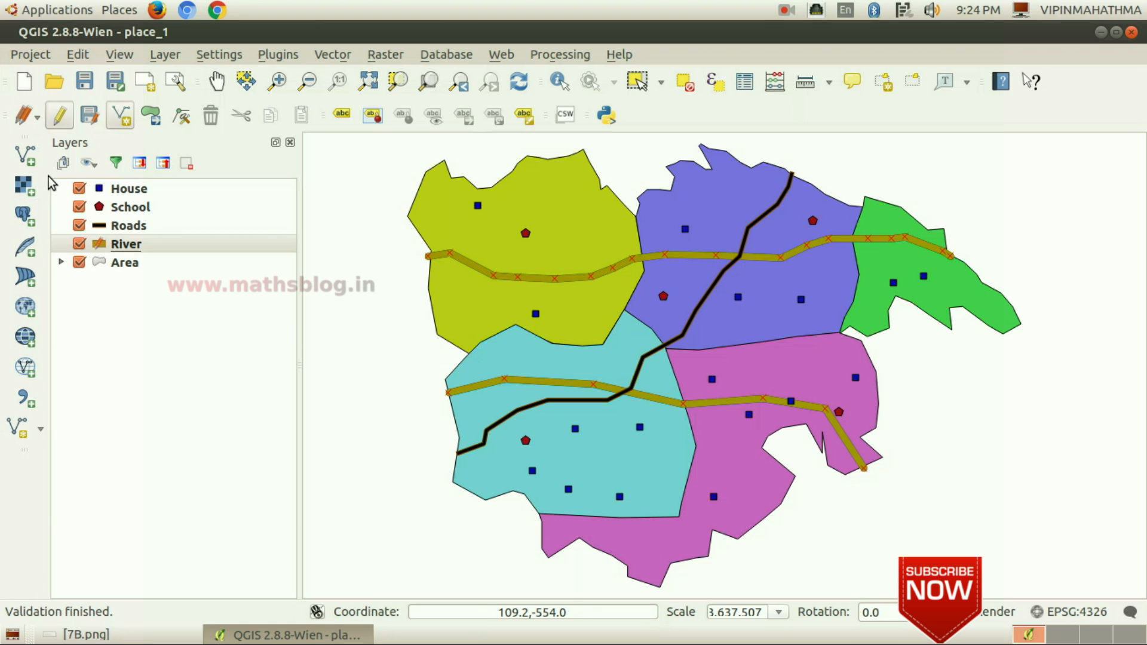
click(78, 189)
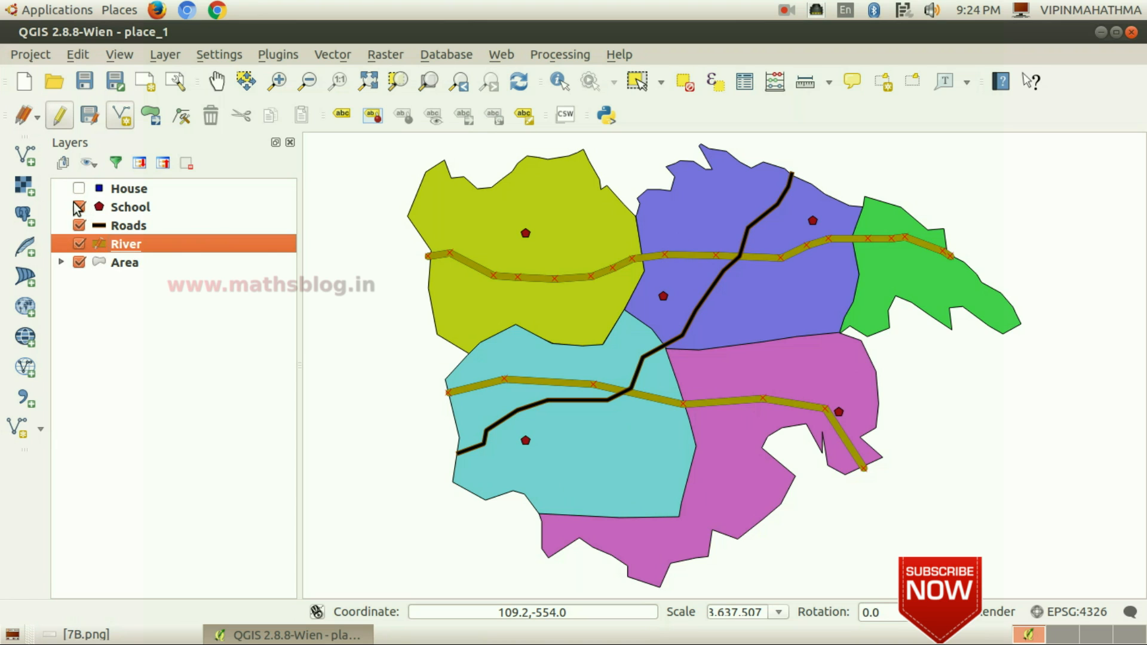
click(79, 208)
click(60, 117)
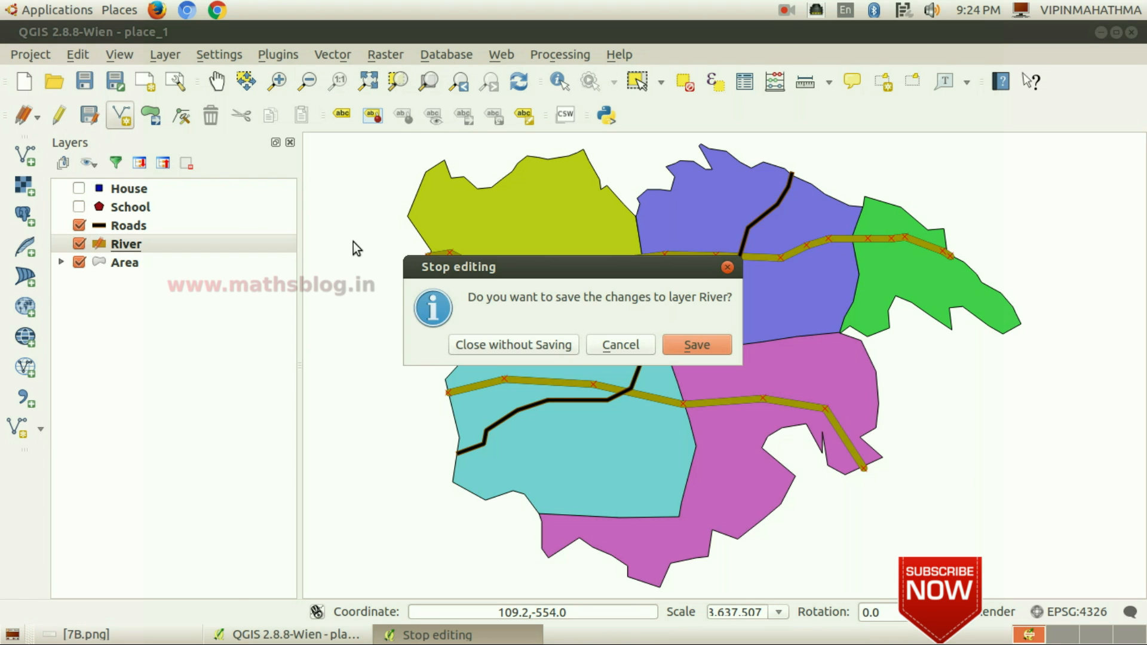
click(620, 345)
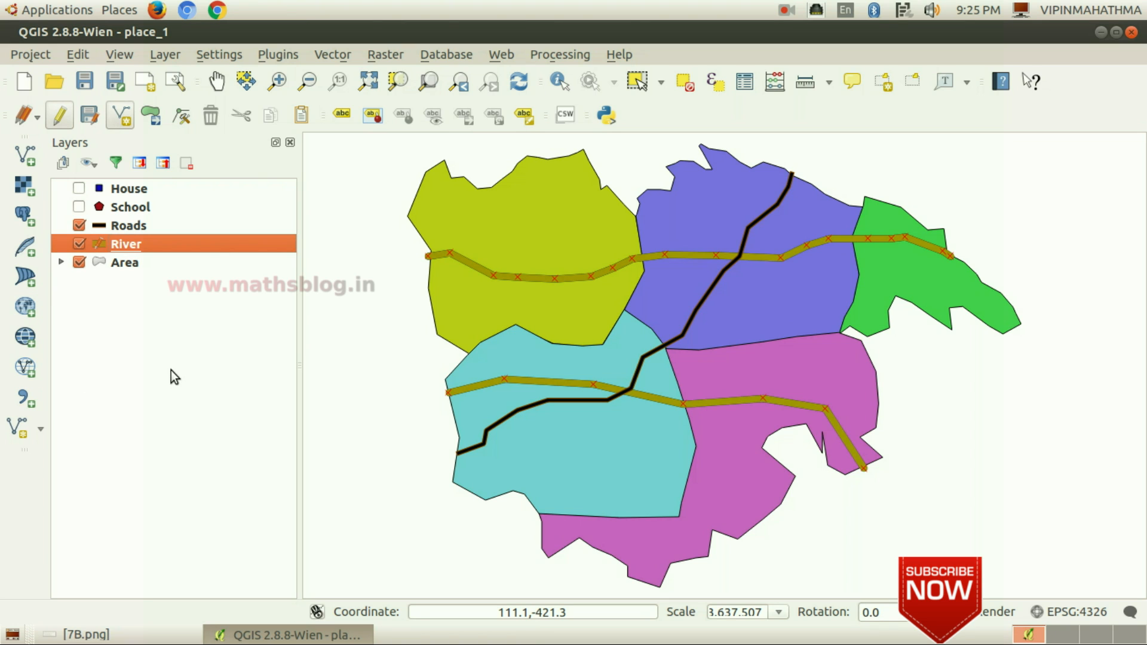
Step: Create a new print composer titled New_River and move its window so the whole page is in view
click(28, 50)
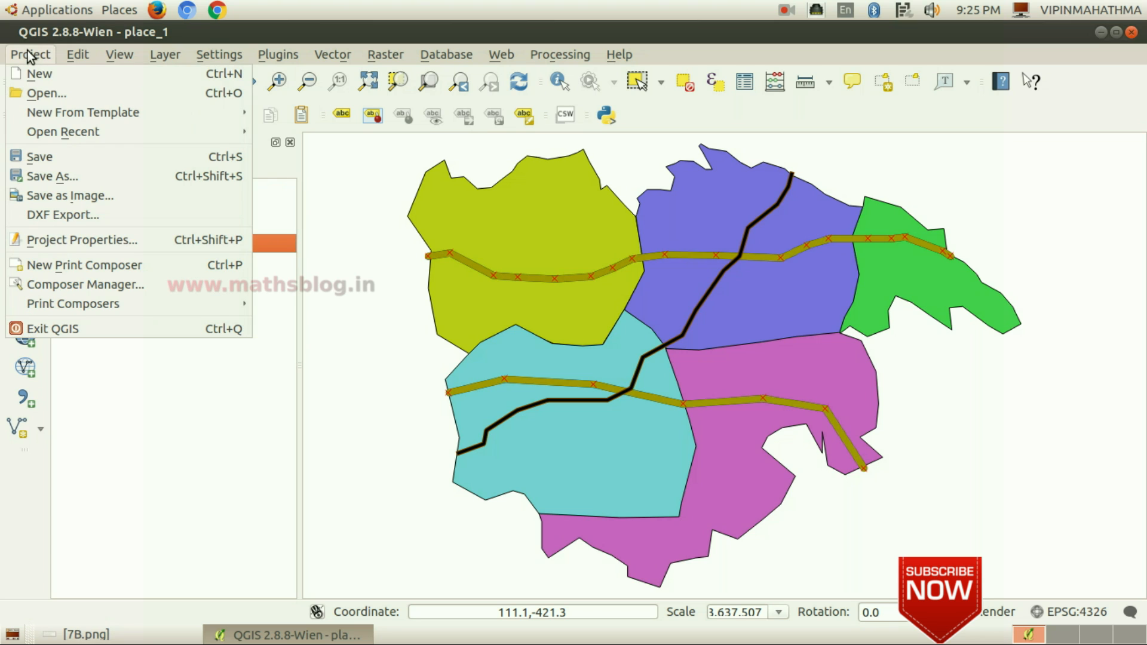
click(175, 267)
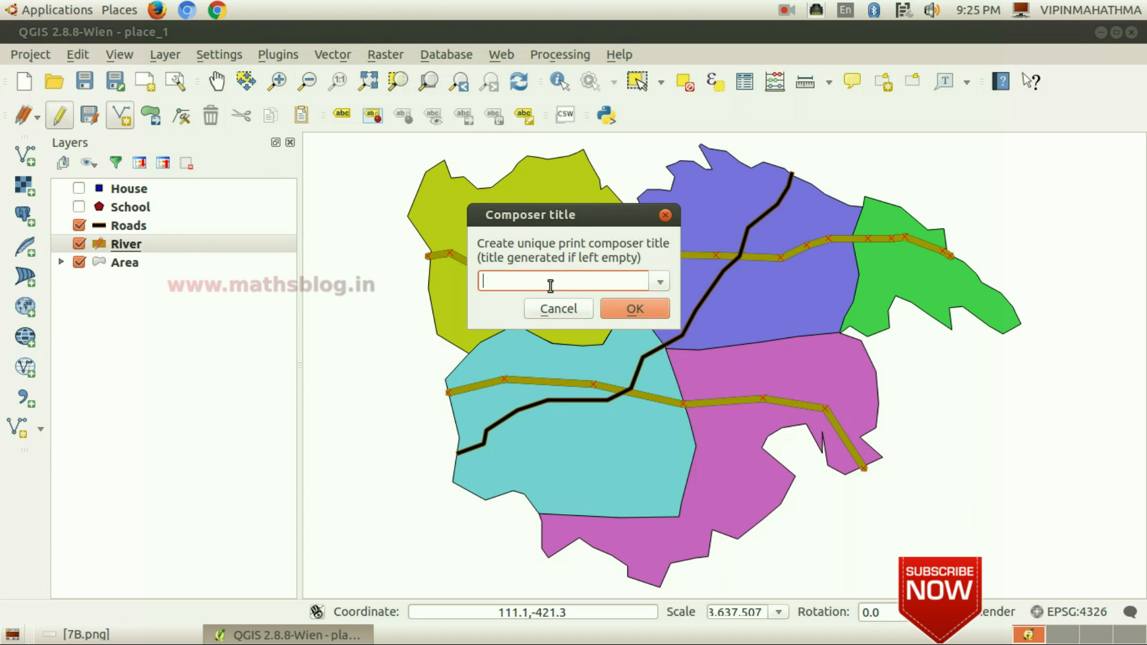
text(New_River)
click(654, 306)
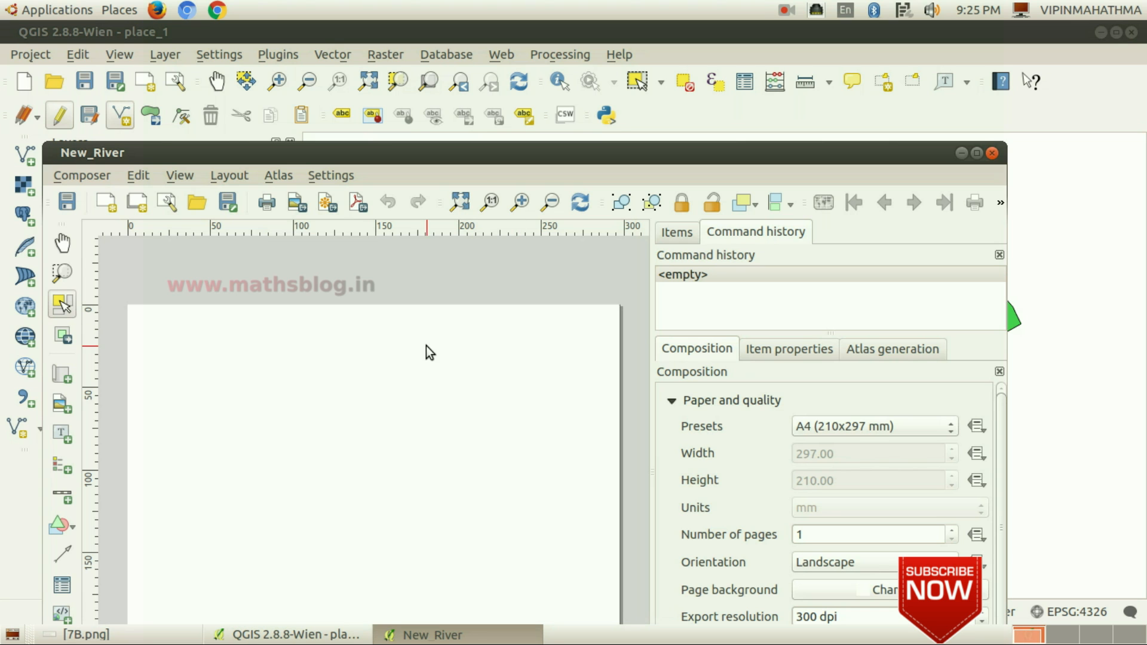
drag(433, 158, 457, 49)
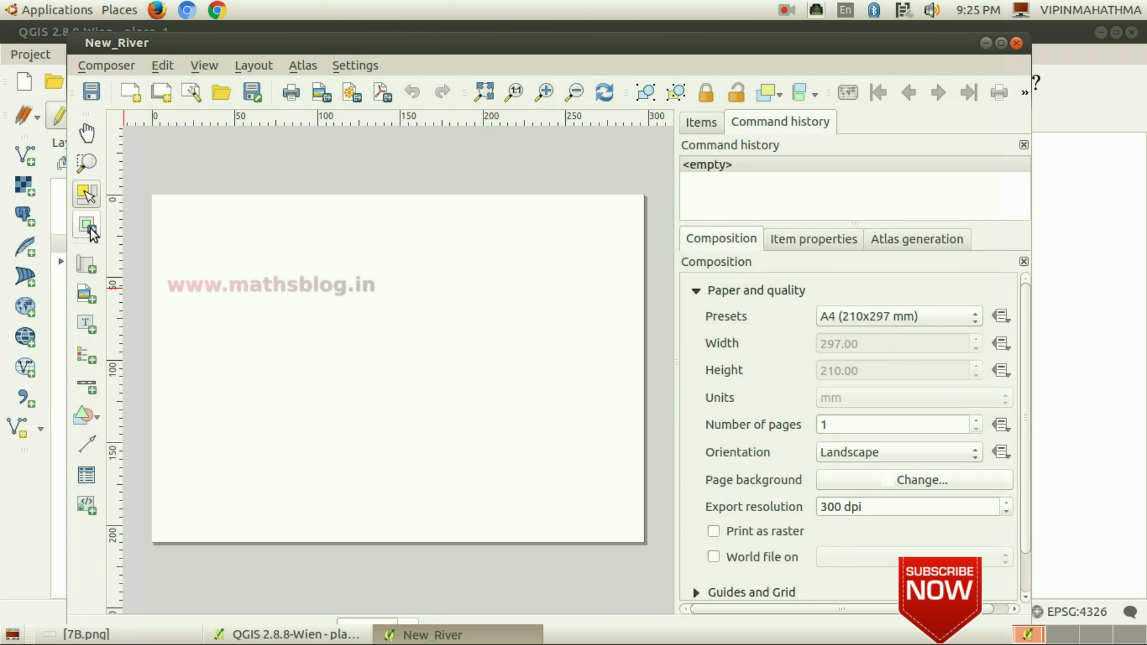
Step: Place the map across most of the composer page and add a wide label box above it
click(87, 269)
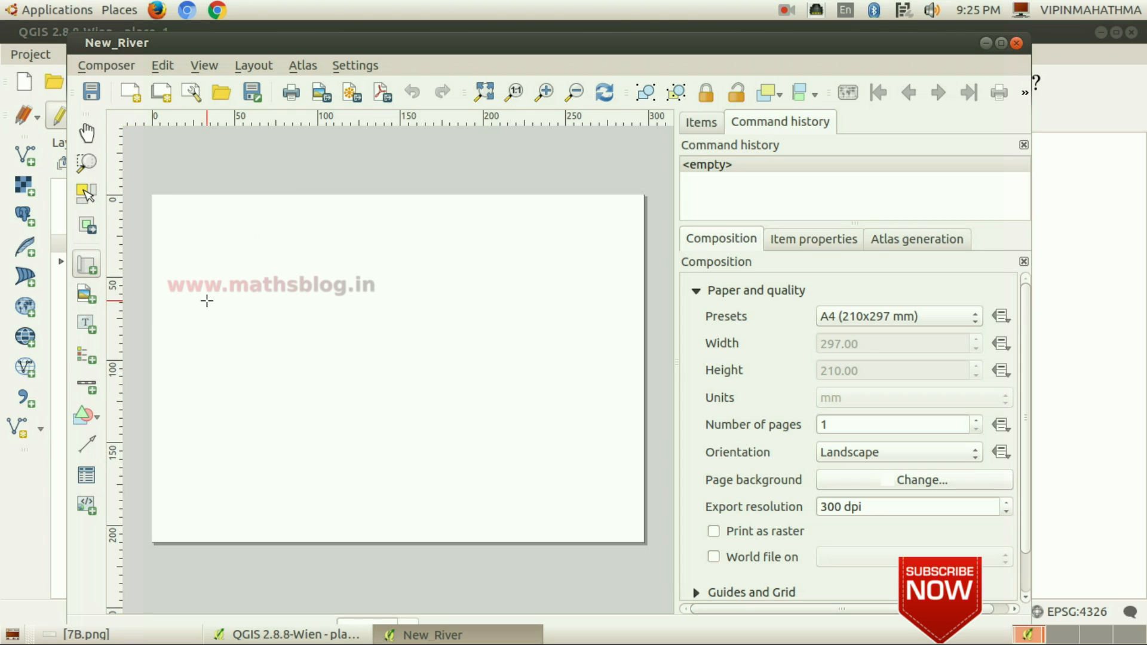
drag(171, 263, 623, 527)
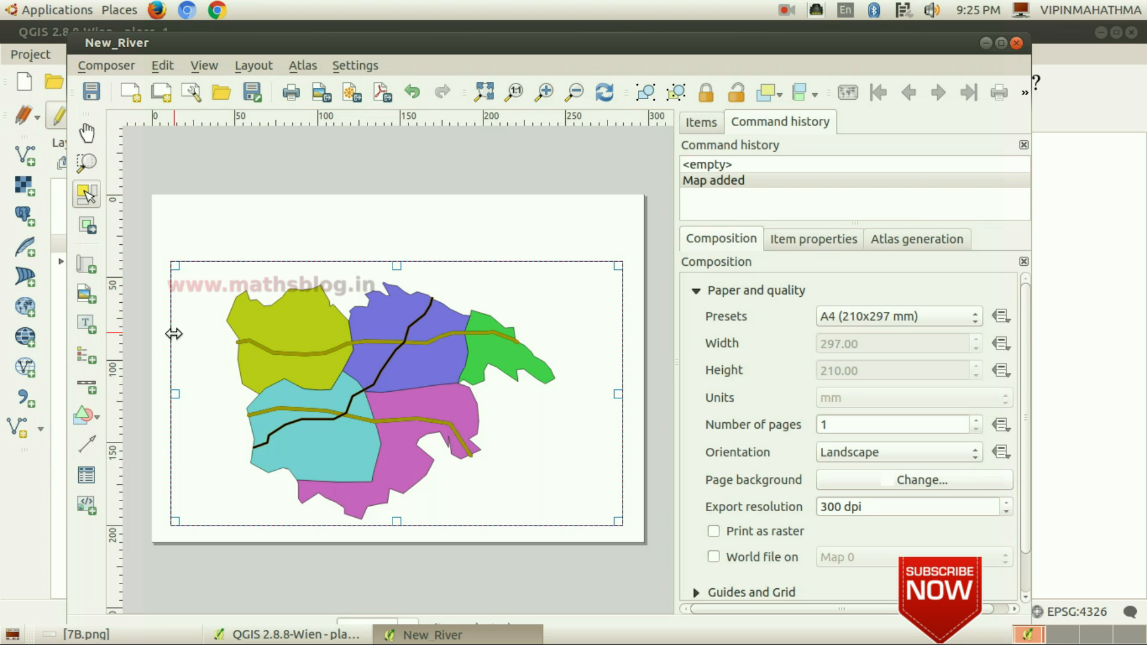
click(87, 322)
drag(253, 213, 537, 247)
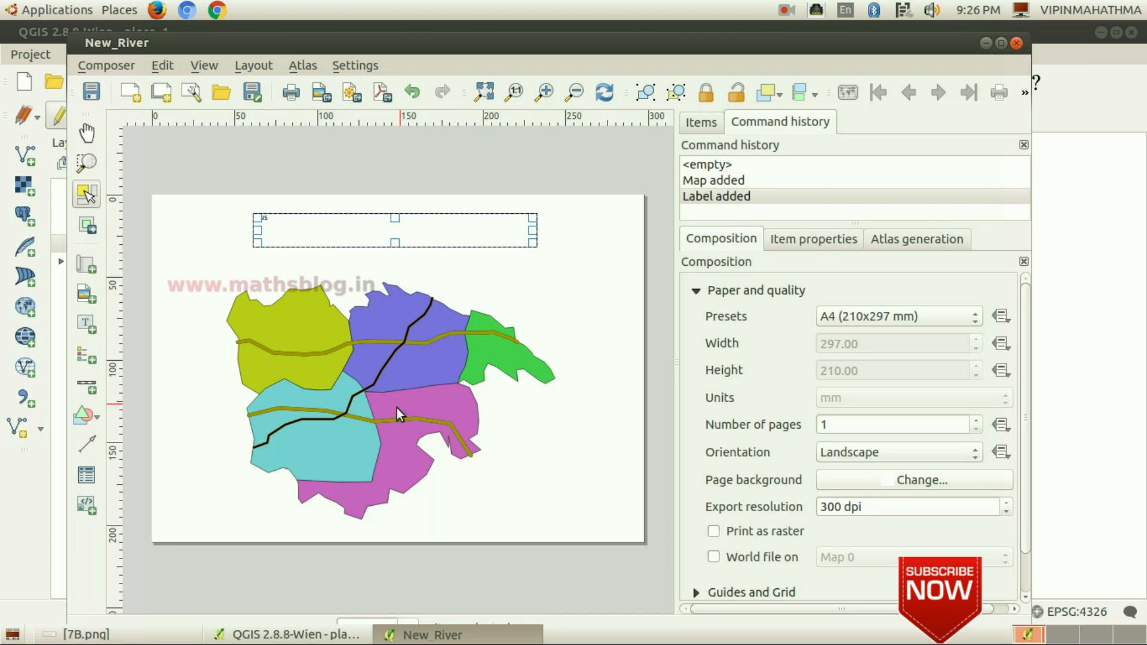
Step: Check the required title in 7B.png and replace the label's default text with "Village Map"
click(141, 638)
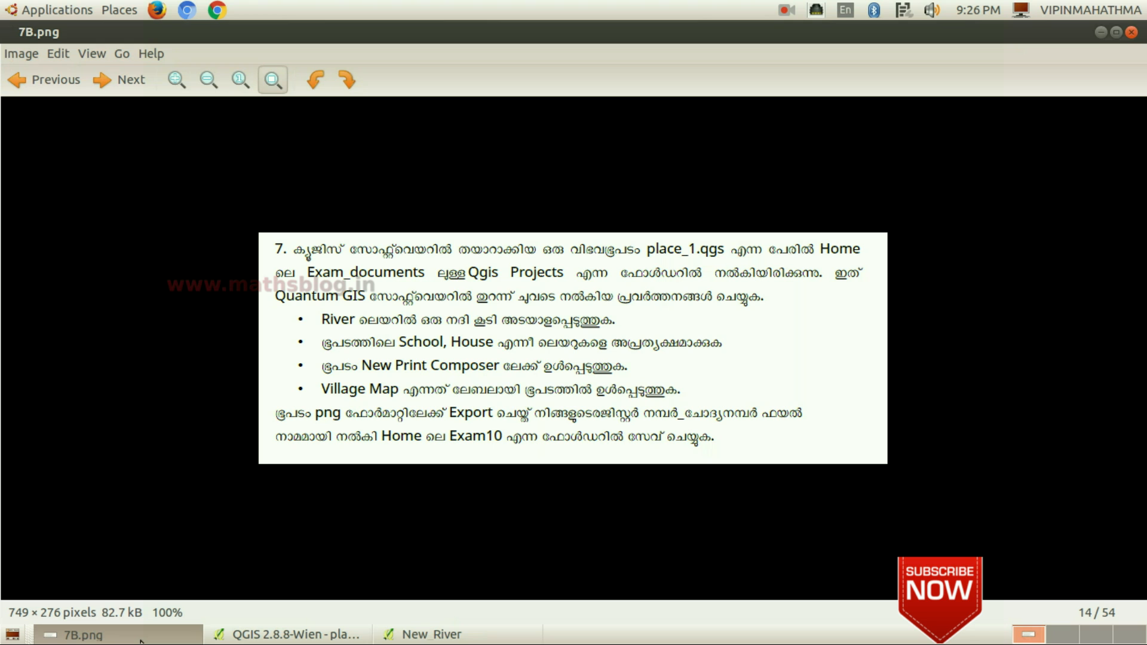
click(141, 638)
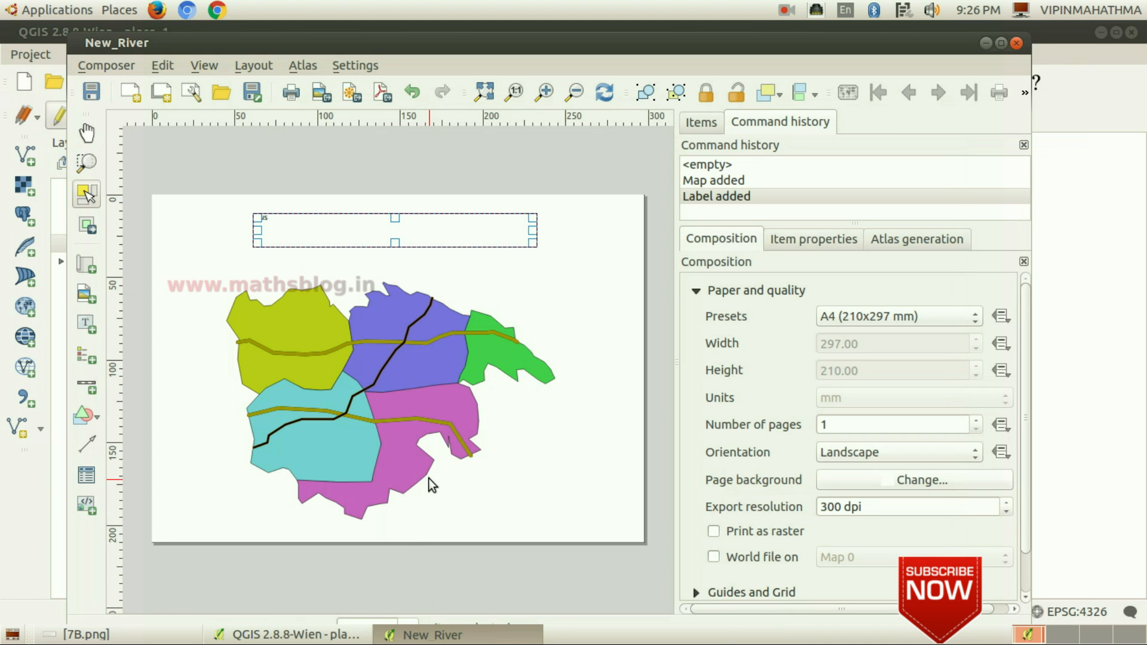
click(707, 125)
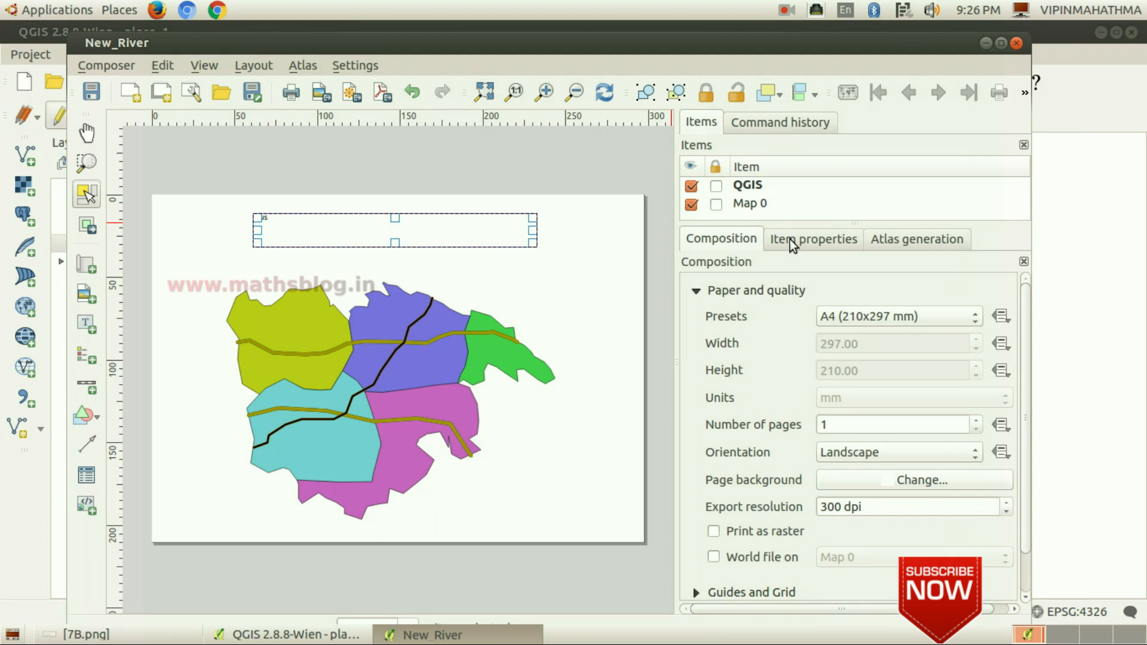
click(784, 123)
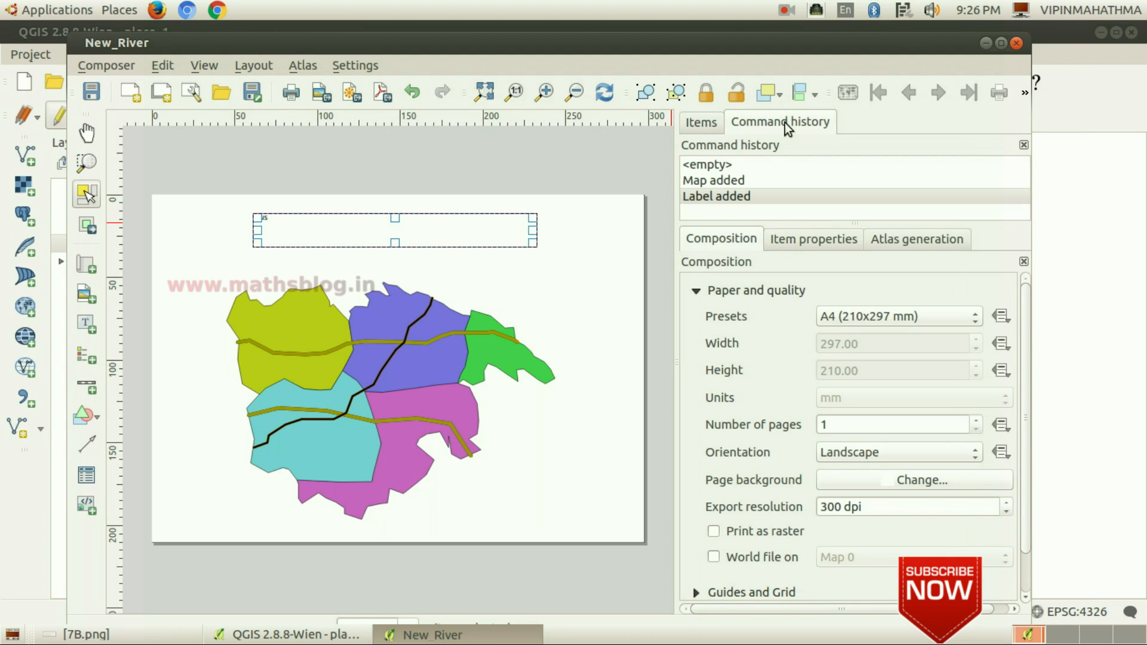
click(707, 123)
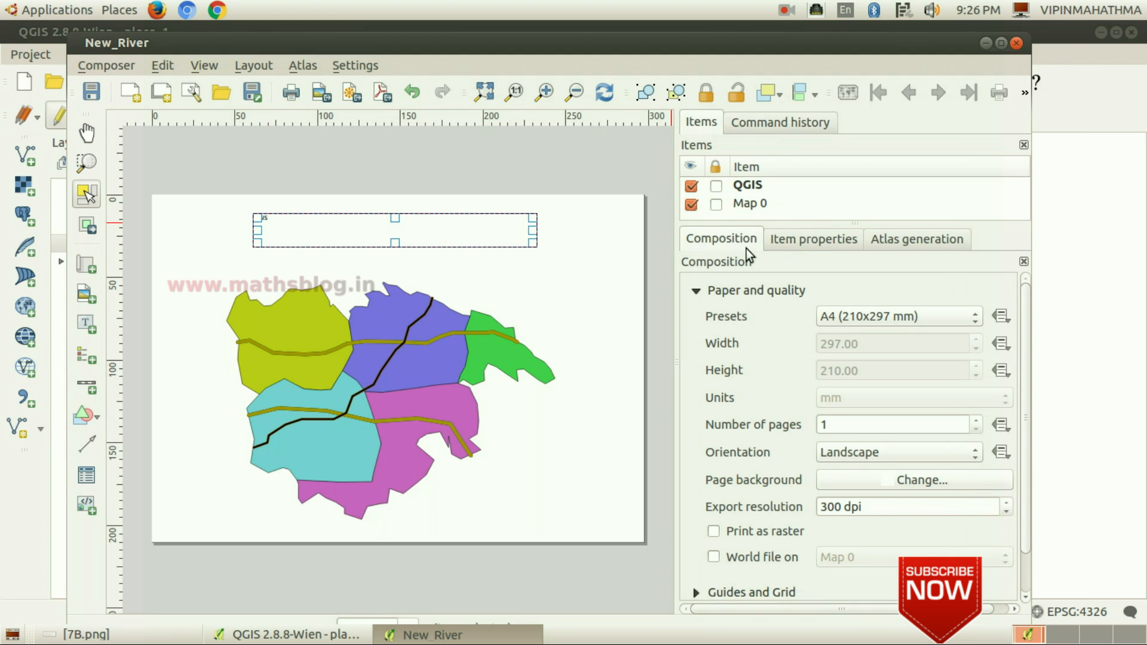
click(816, 241)
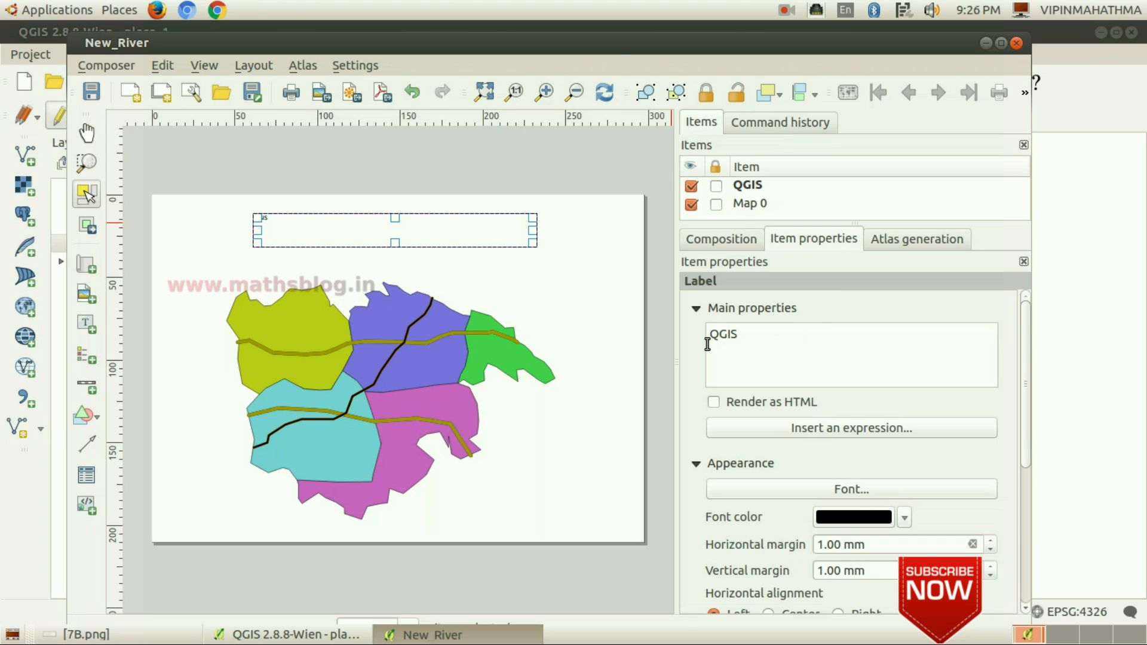
drag(769, 333, 653, 328)
text(Village Map)
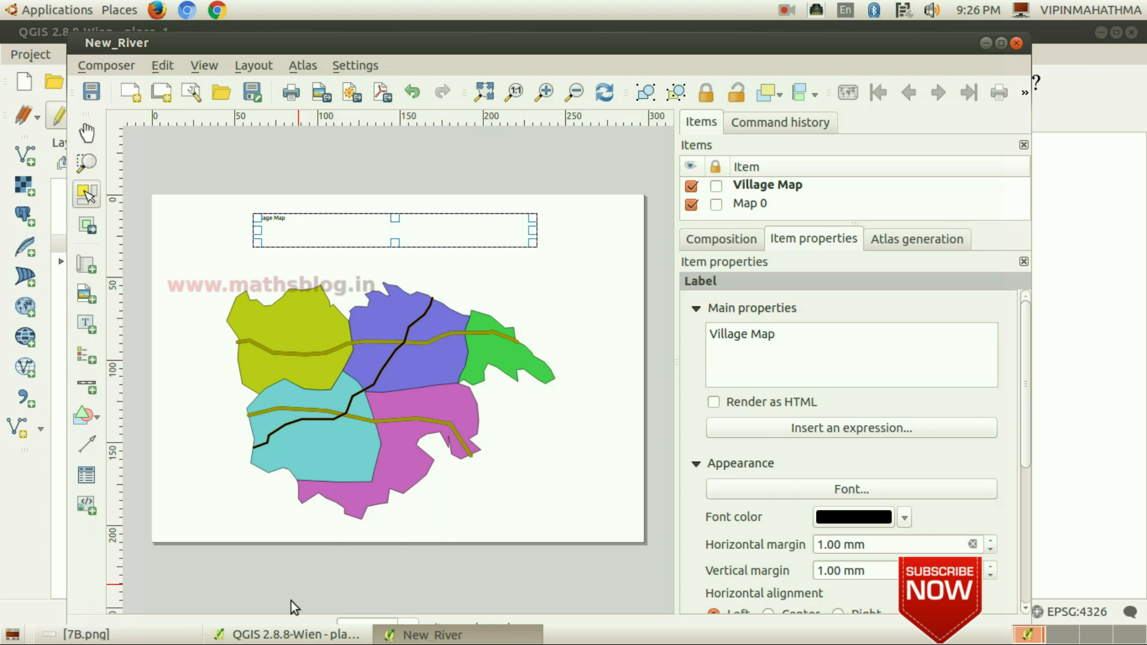
Step: Recheck the instructions in 7B.png and set the Village Map label's font size to 26
click(164, 635)
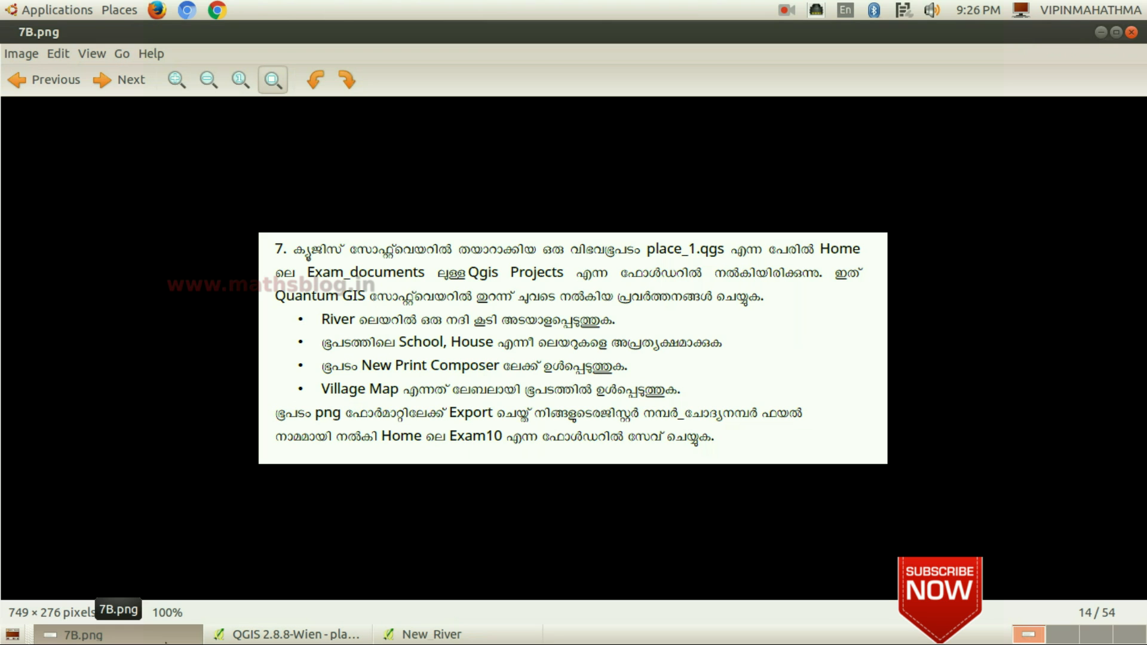
click(165, 638)
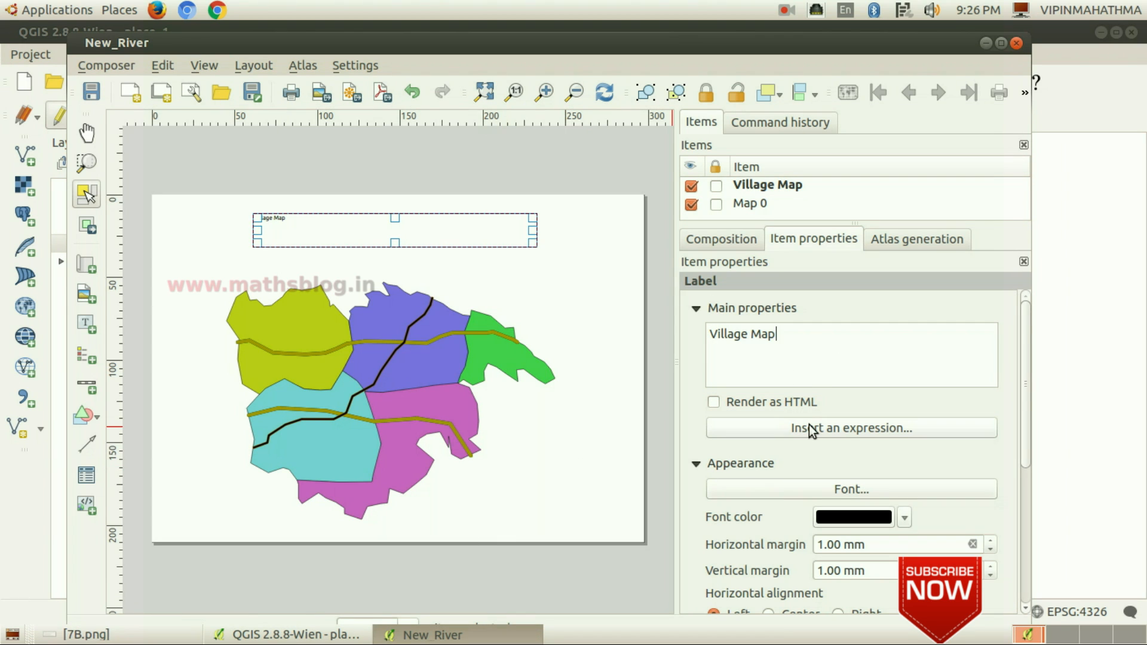
click(810, 488)
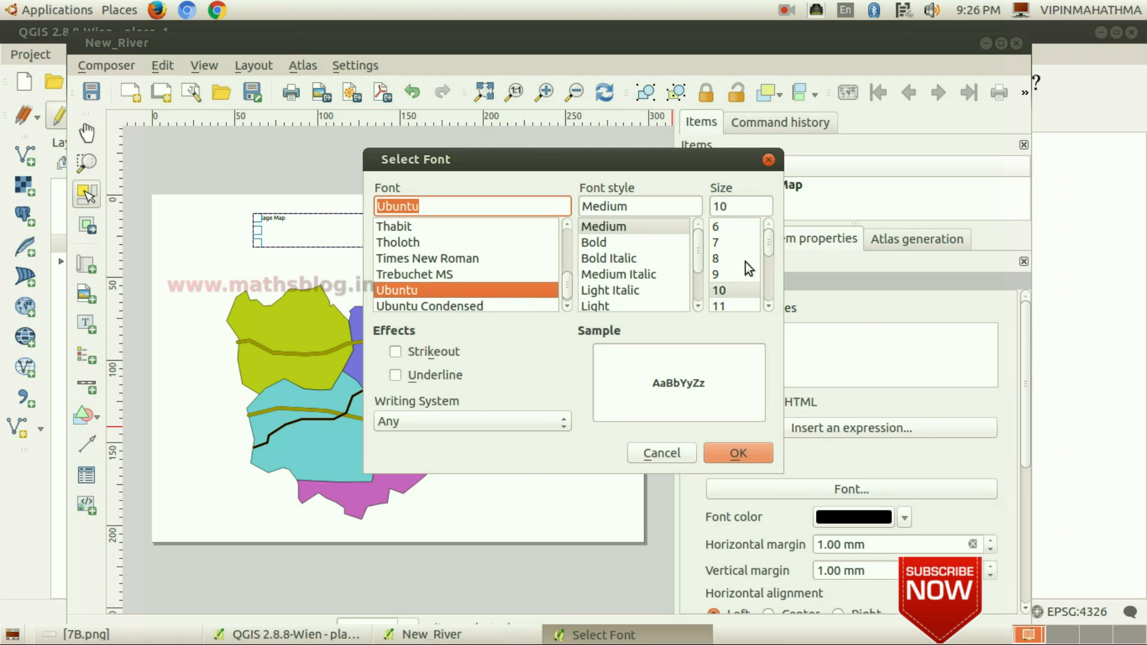
scroll(744, 261, down, 3)
click(738, 291)
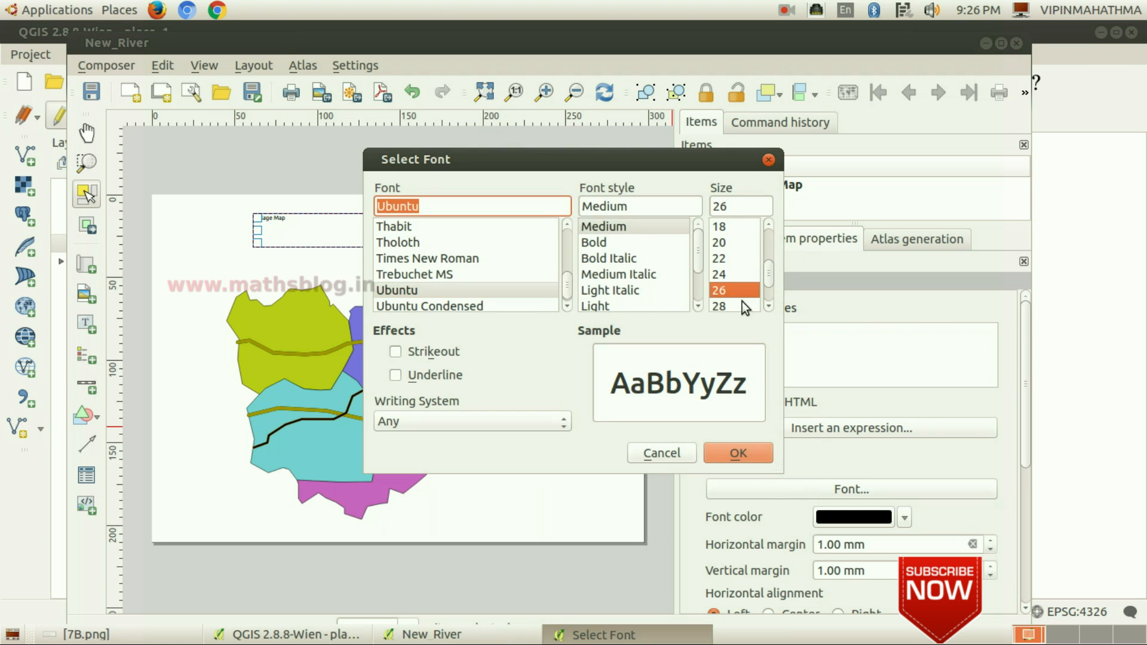
click(747, 445)
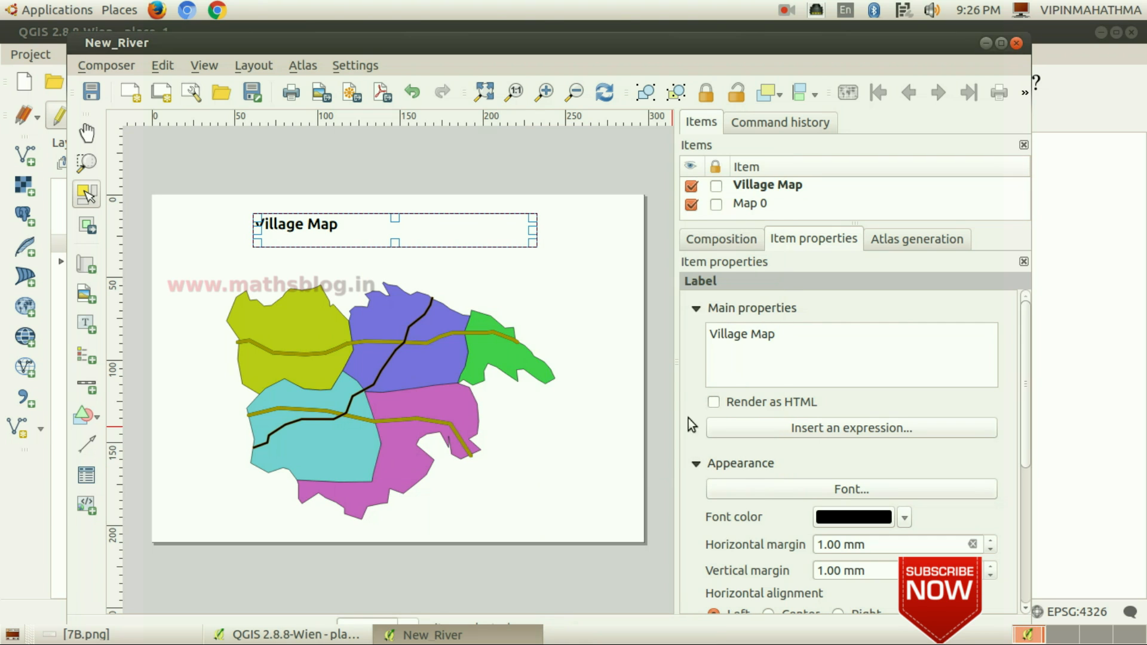
Step: Move the Village Map label so its text sits roughly centred above the map, and deselect it
click(584, 265)
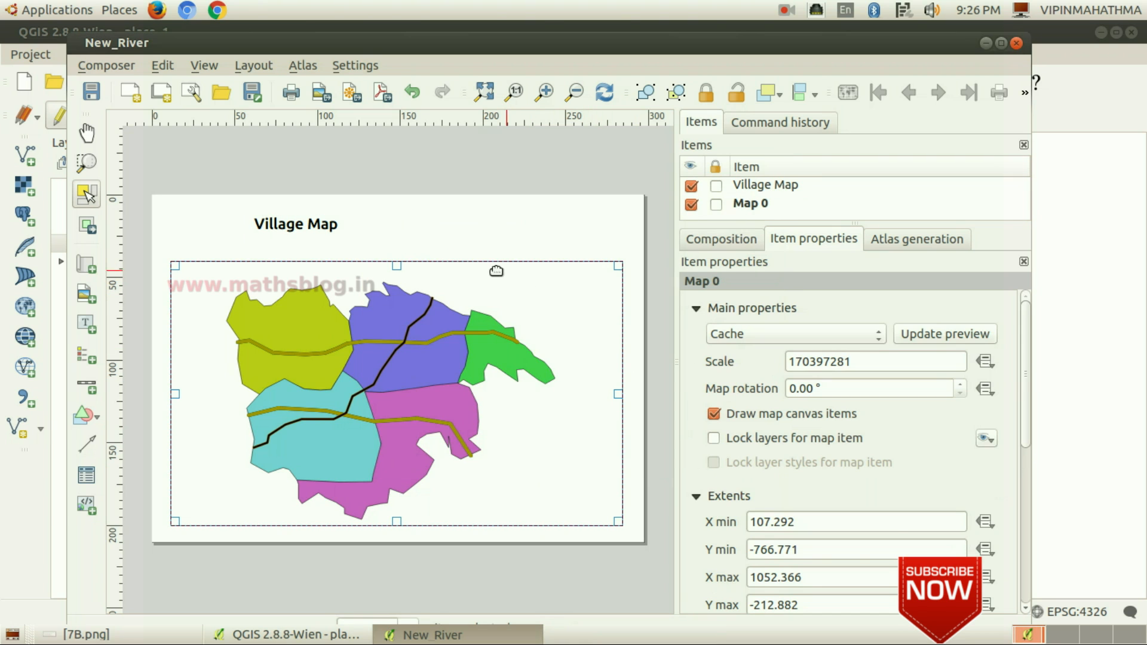
click(341, 236)
drag(341, 236, 432, 241)
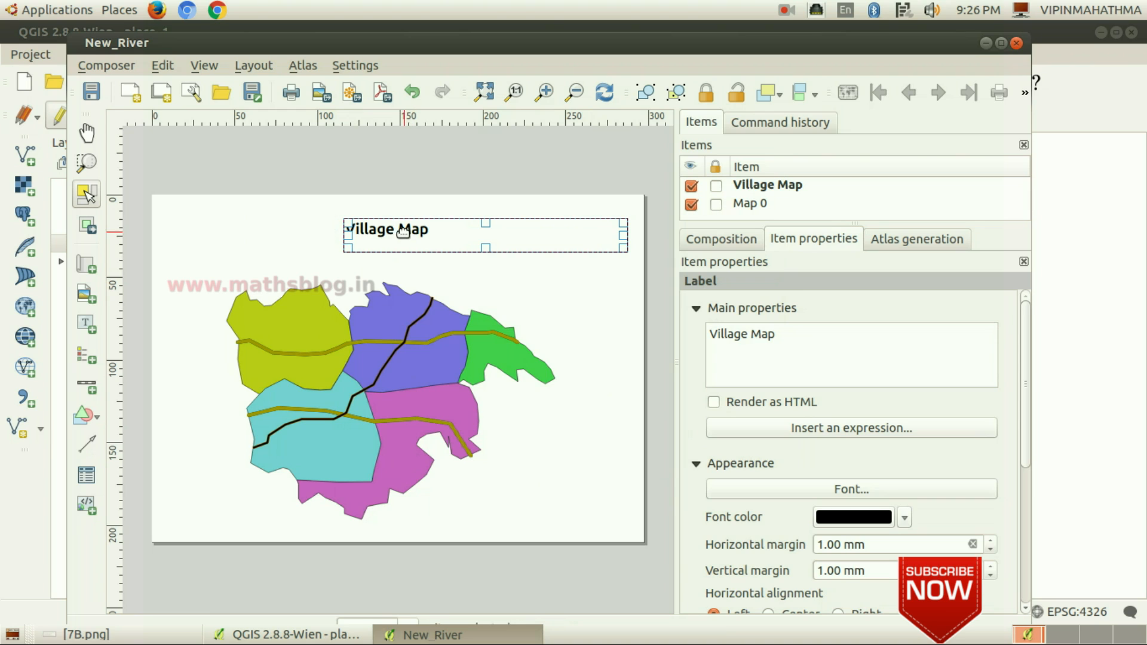
click(207, 260)
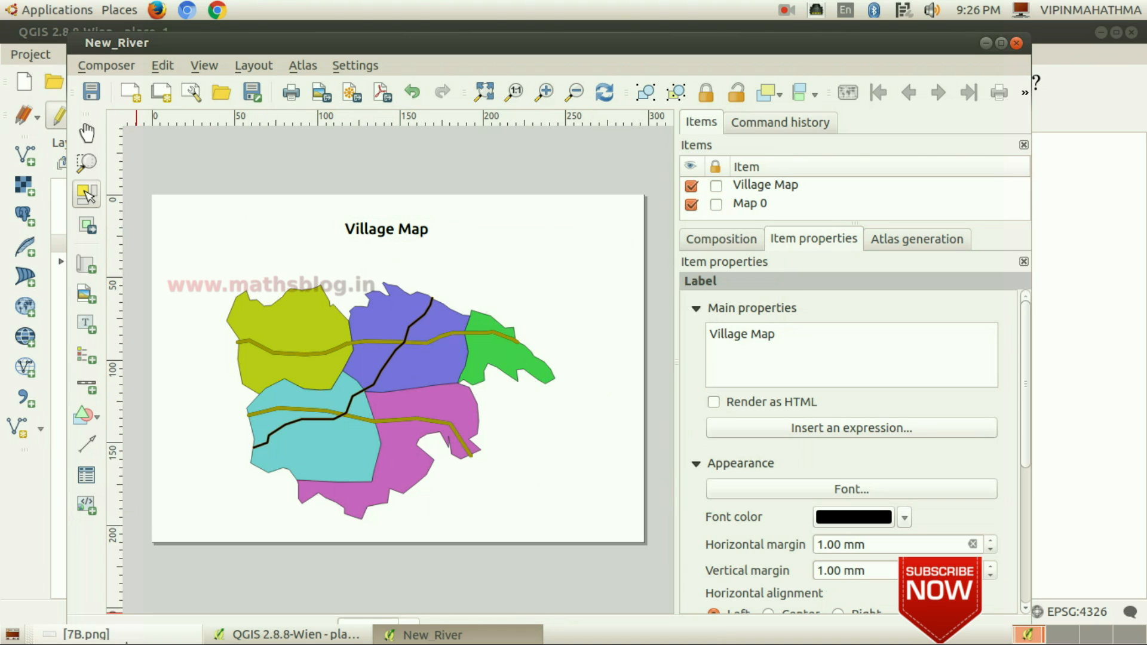
Step: Recheck the instructions in 7B.png and set up a PNG image export of the composition named 990104_2 in the Exam_10 folder
click(127, 636)
click(127, 636)
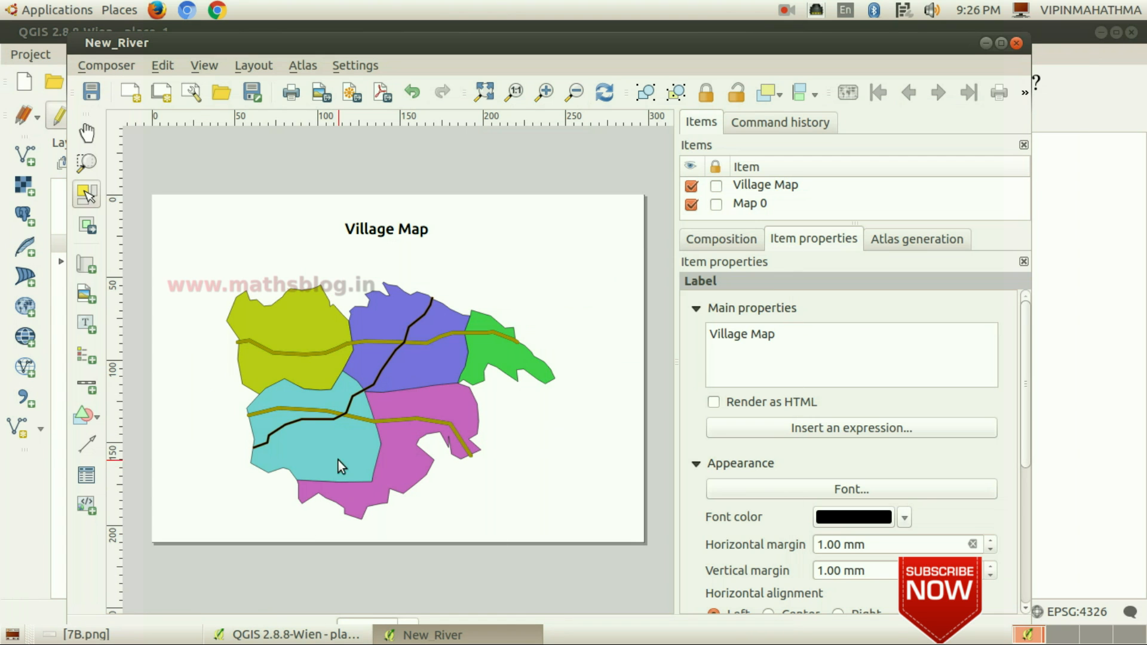
click(126, 637)
click(127, 636)
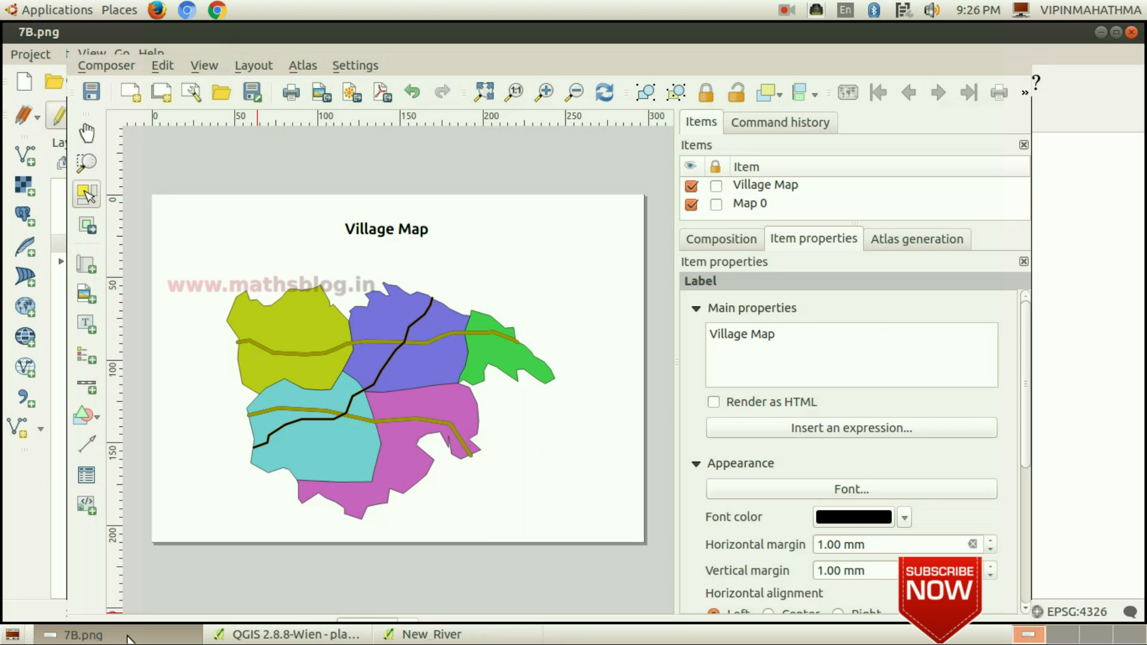
click(106, 65)
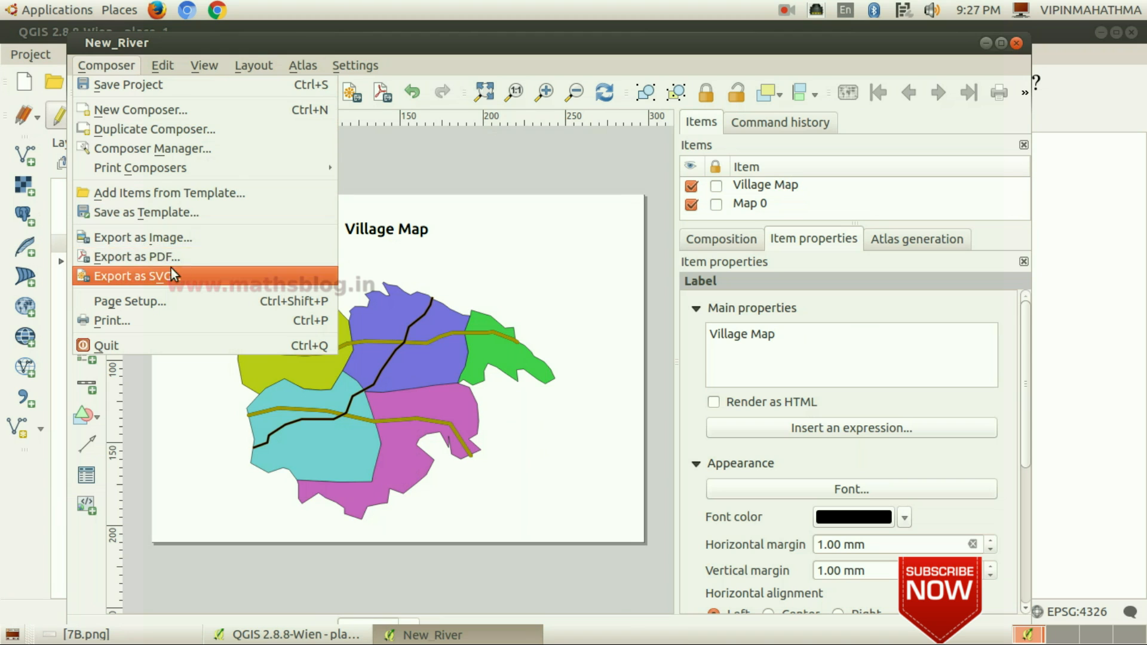
click(223, 239)
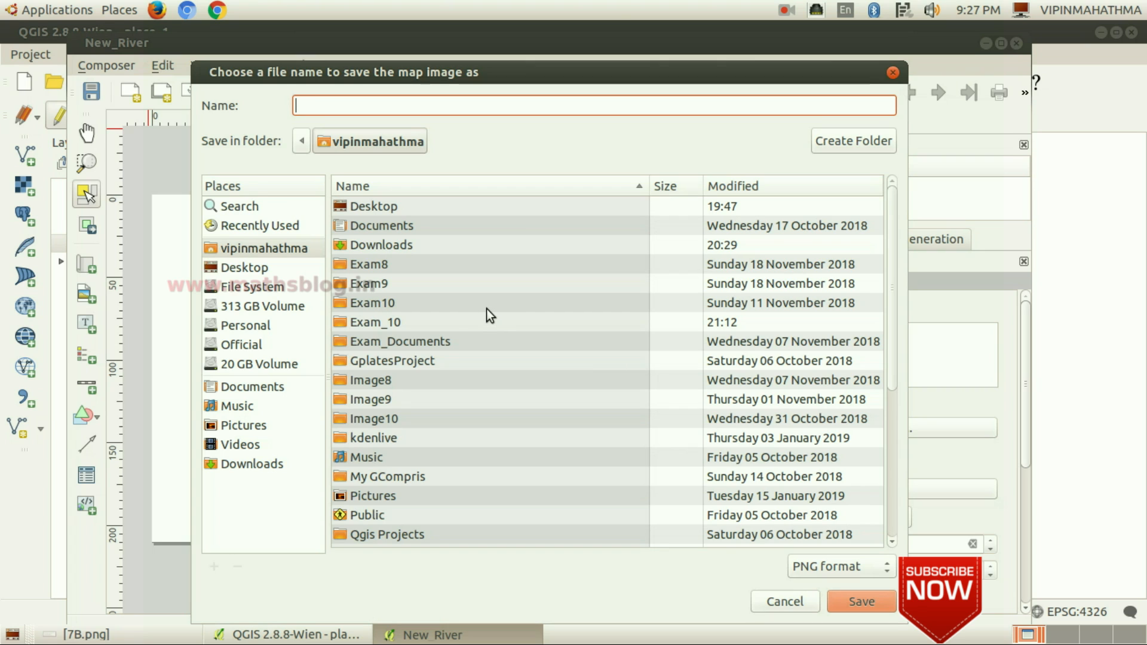
text(990103_2)
double_click(414, 323)
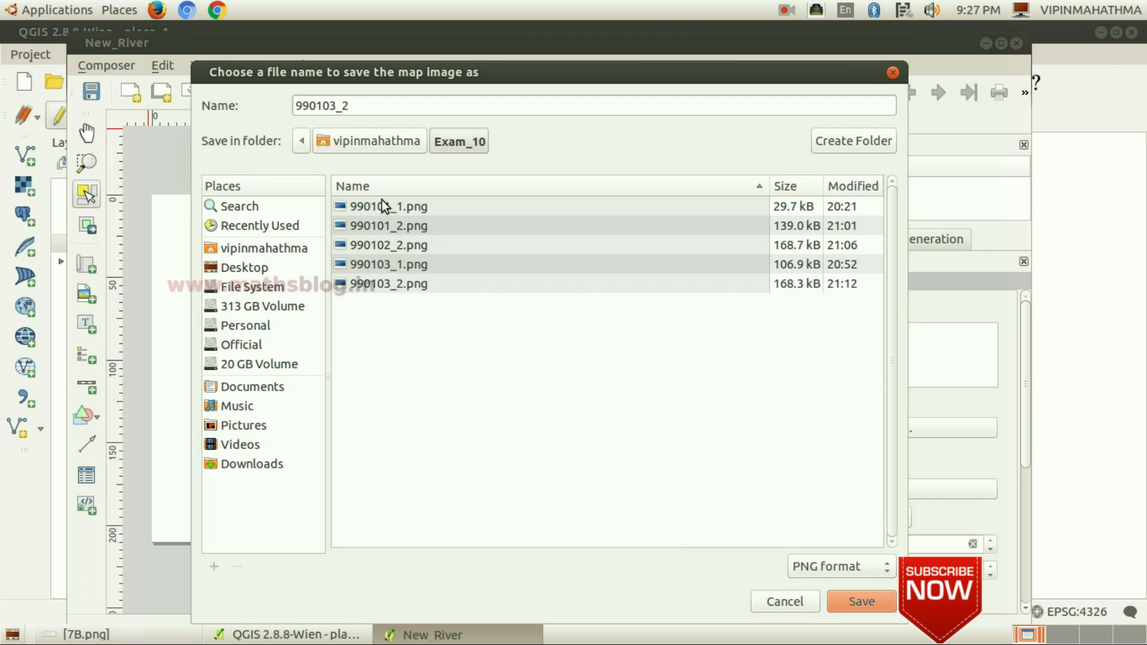
click(336, 106)
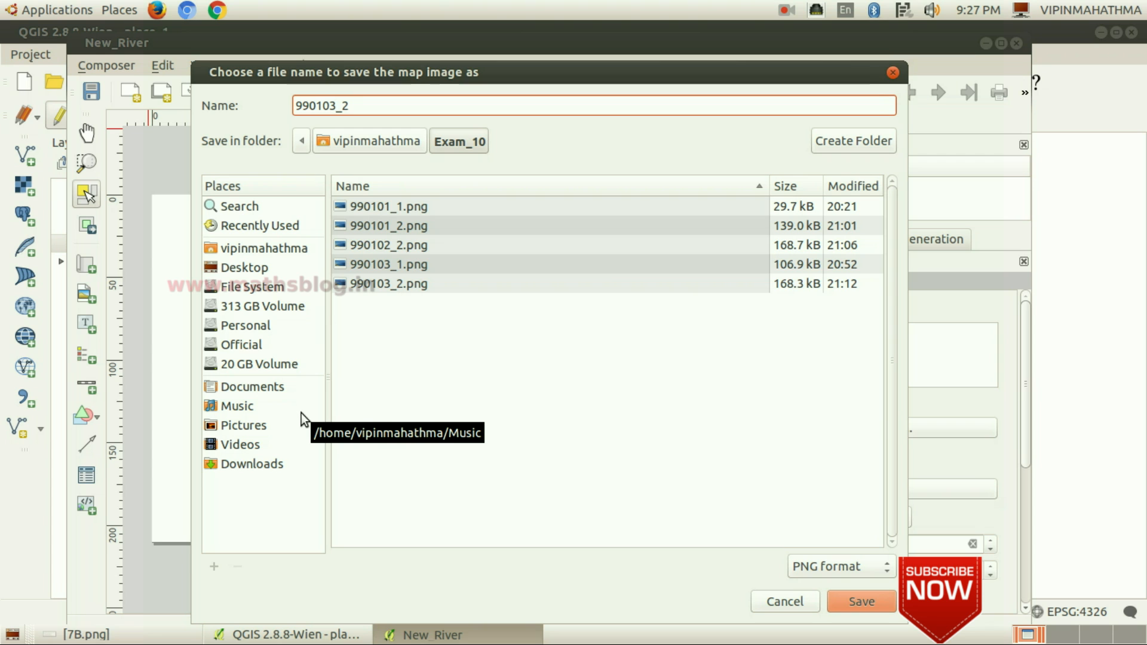
key(BackSpace)
text(4)
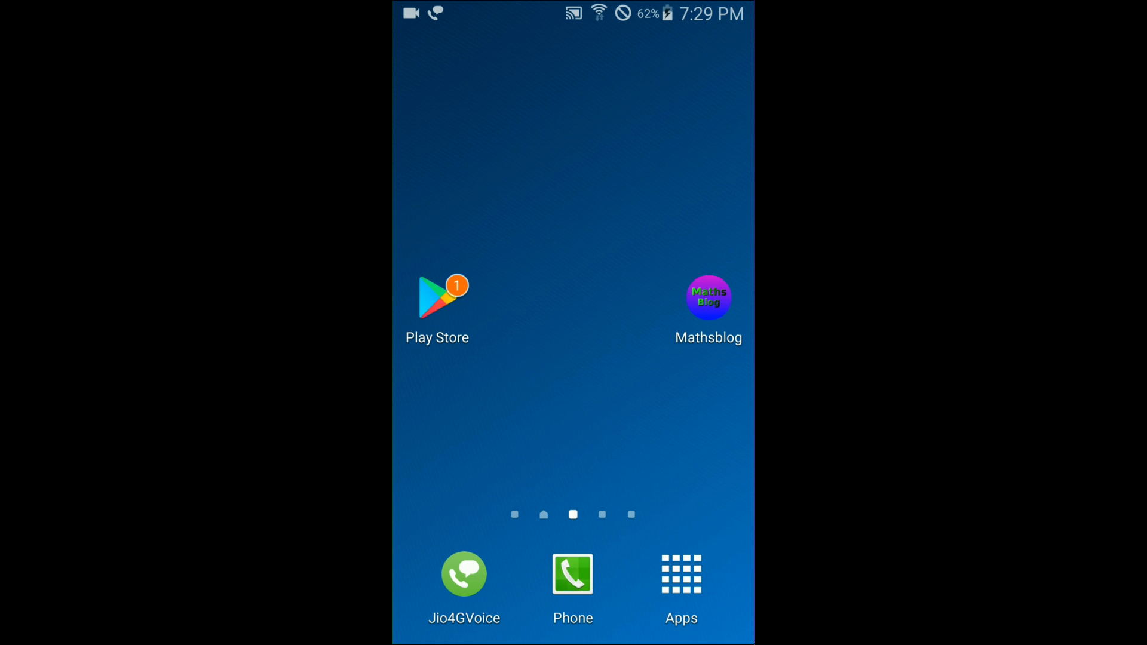
Step: Switch to the Google Play Store on the phone and search for the app named after the tutorial author
click(442, 296)
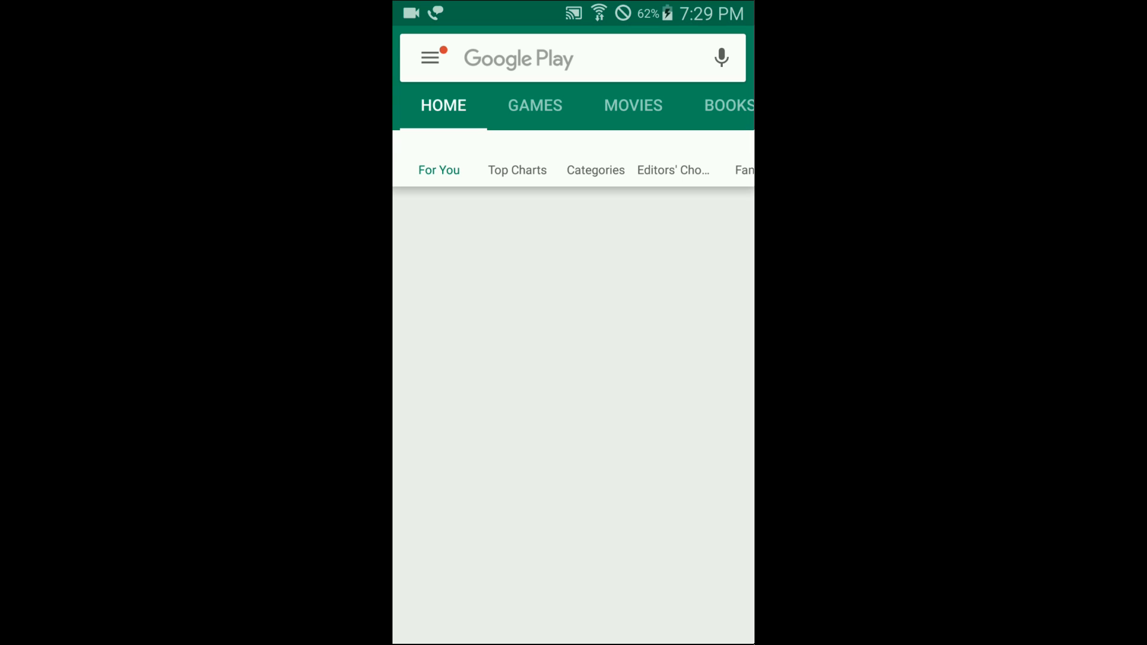
click(538, 58)
mouse_move(421, 463)
mouse_down()
mouse_move(461, 454)
mouse_move(489, 491)
mouse_up()
drag(507, 455, 568, 478)
click(476, 429)
click(556, 426)
drag(592, 455, 594, 475)
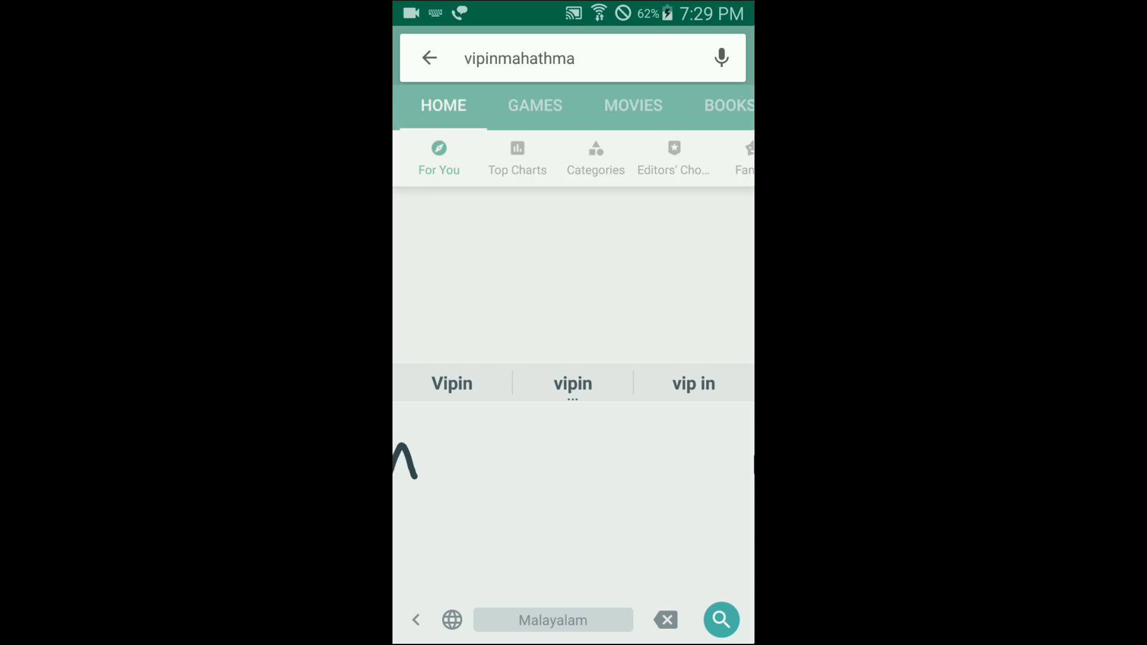
key(Return)
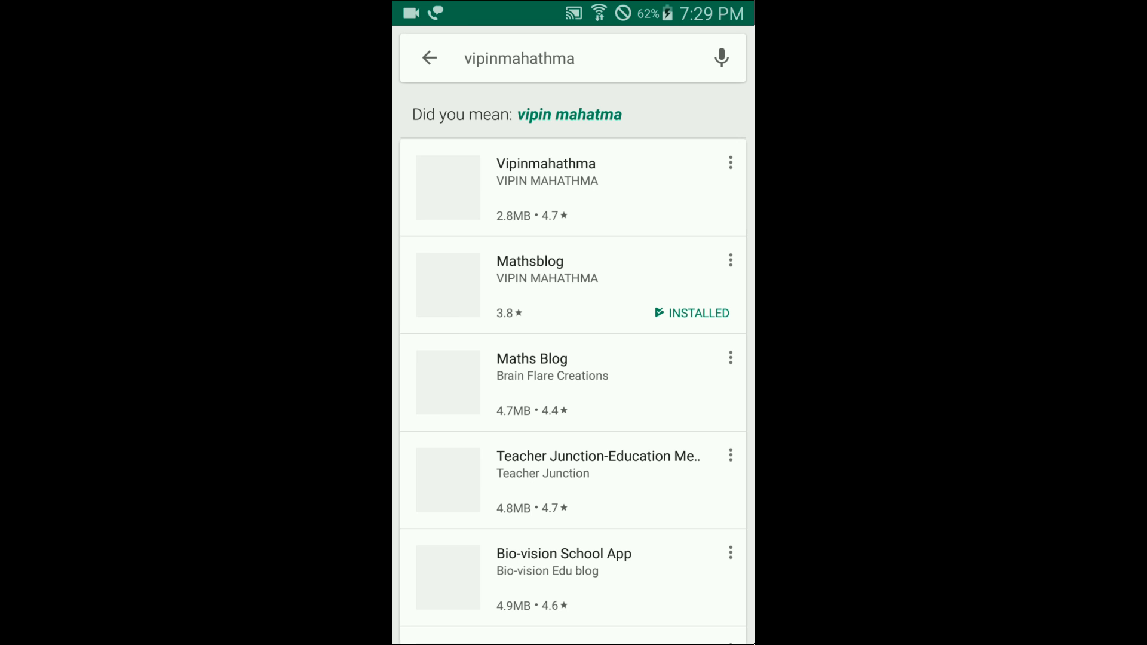
Step: Install the tutorial author's Education app, accepting its access to Wi-Fi connection information, and open it
click(448, 180)
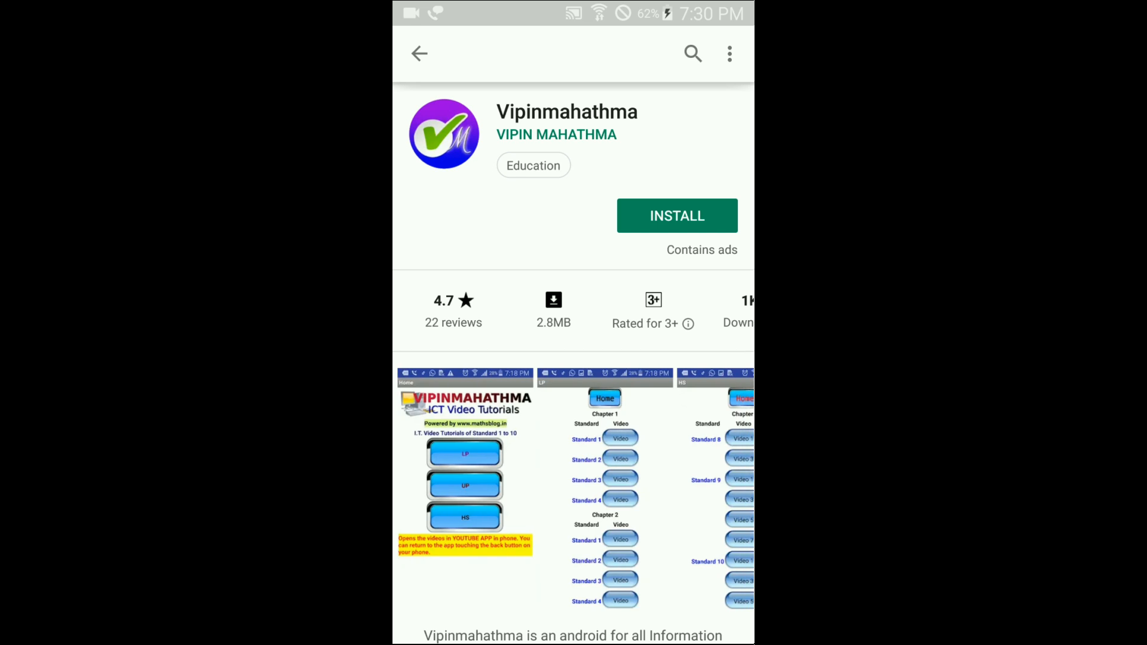
click(677, 215)
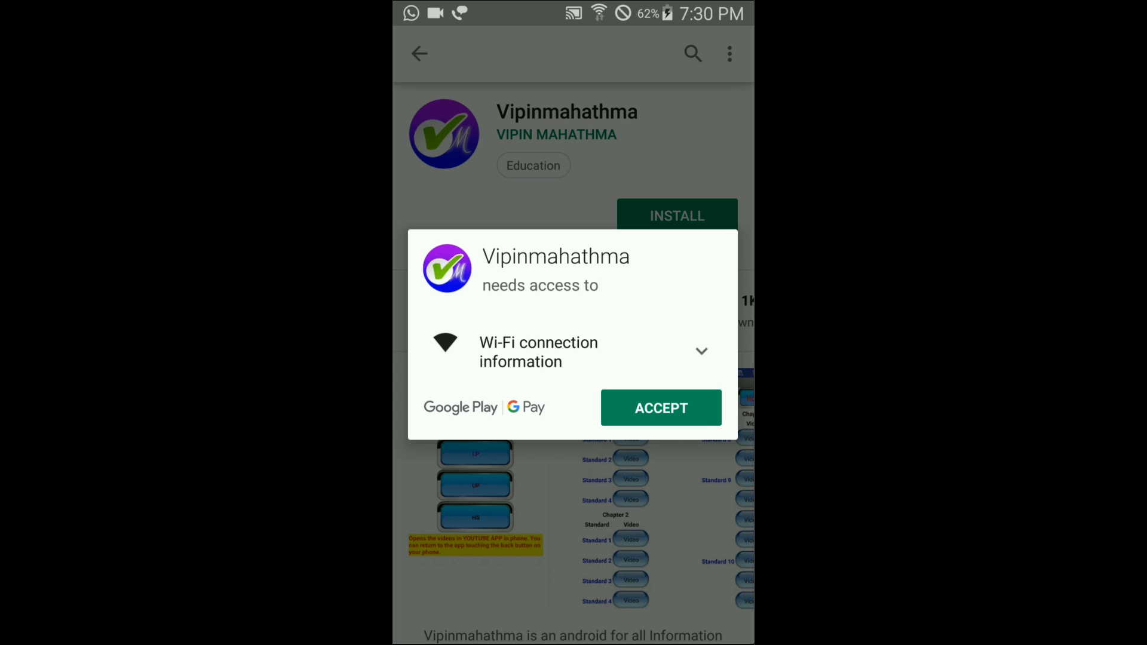
click(662, 408)
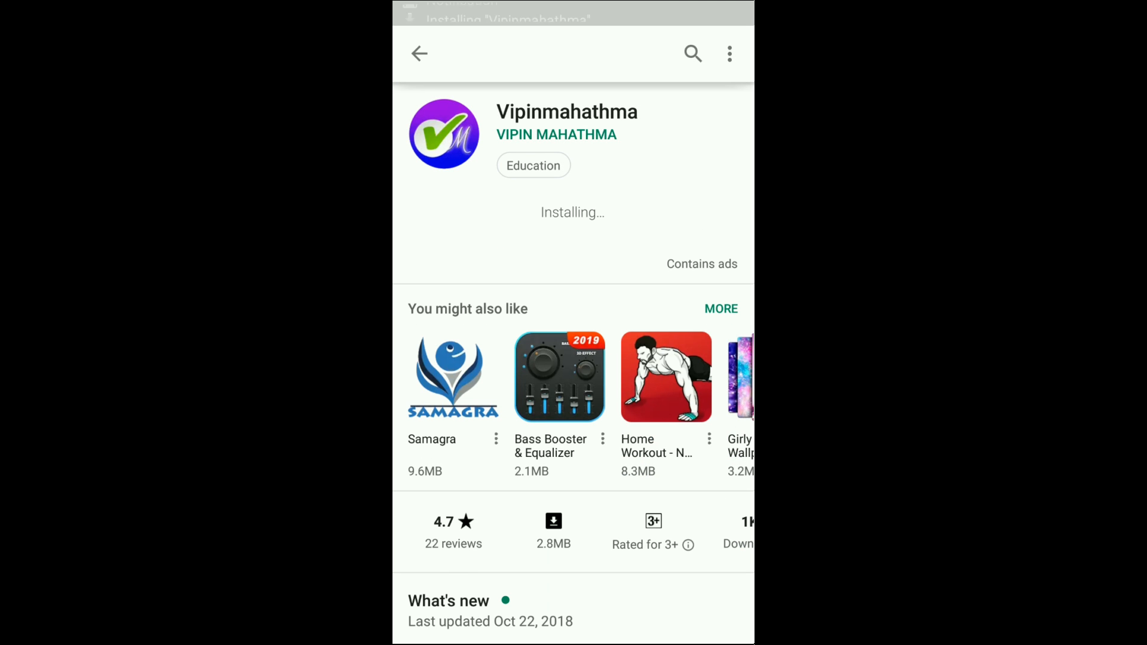
click(657, 216)
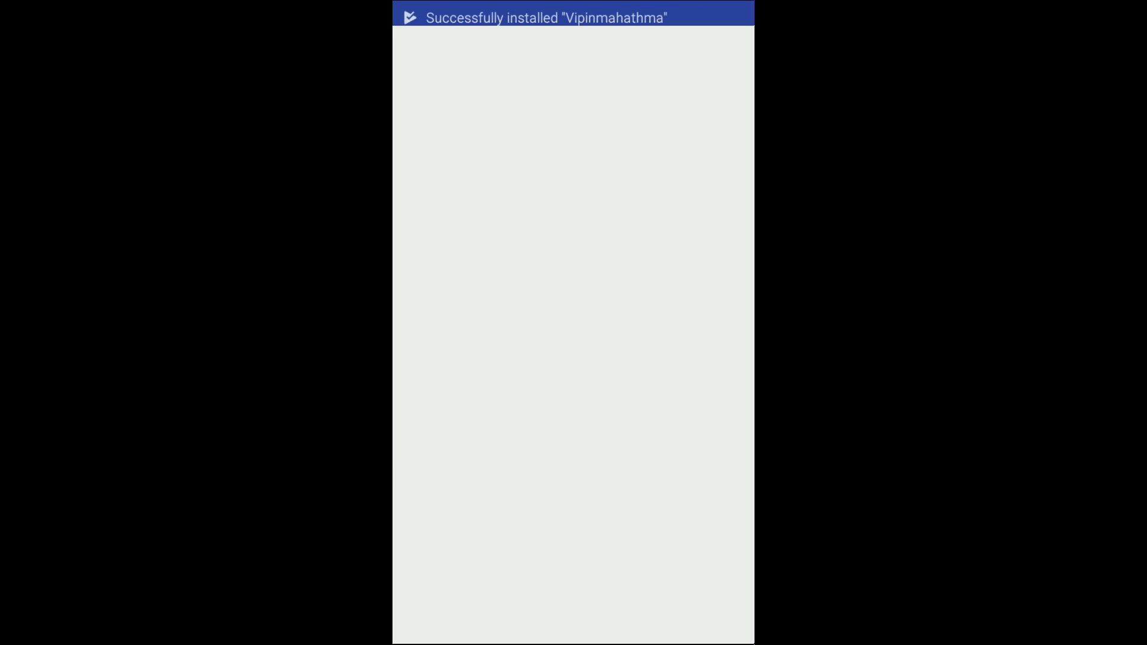